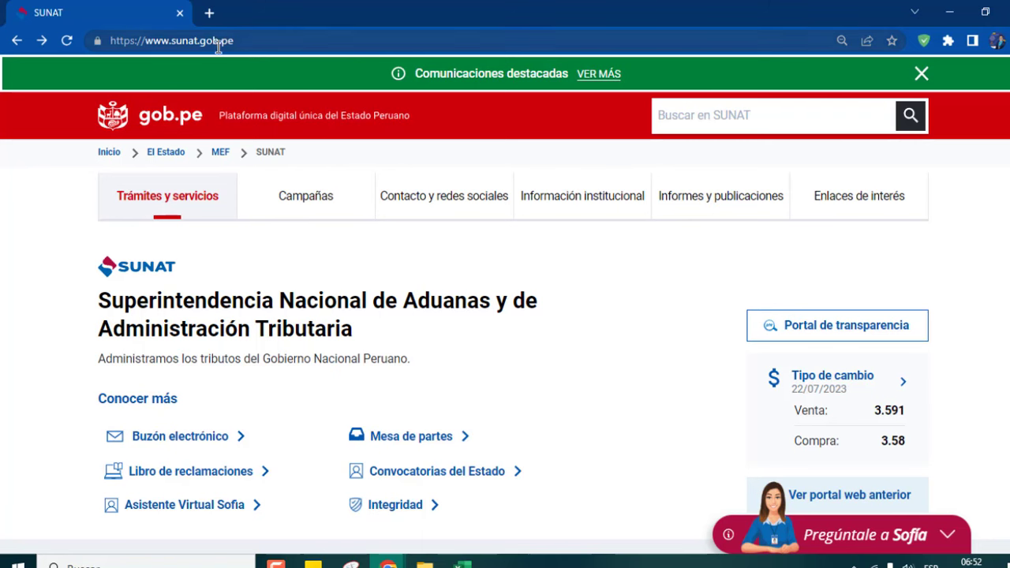
- Scroll the SUNAT home page and go to 'Operaciones en línea (SOL)'
scroll(947, 228, down, 2)
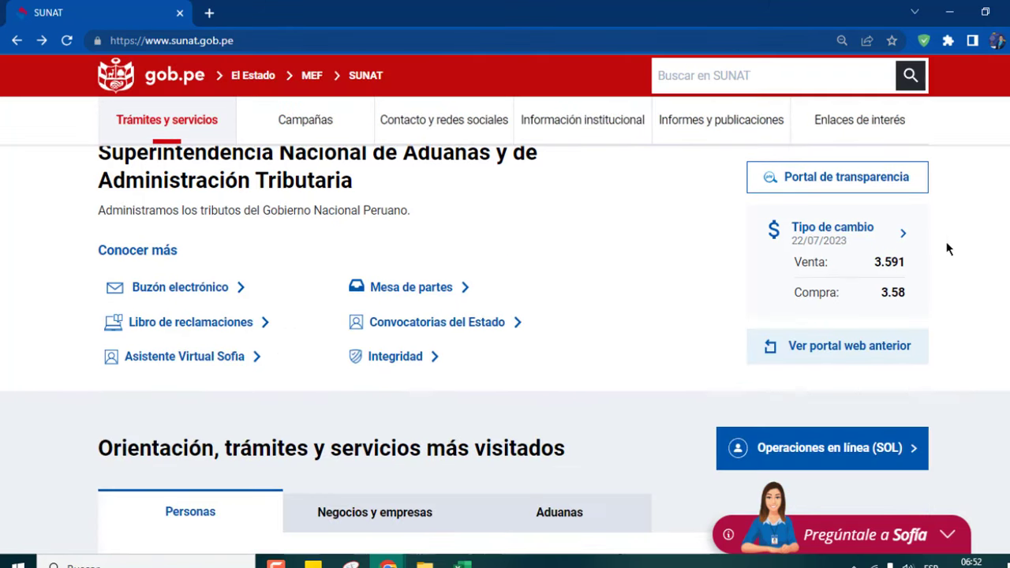
click(850, 433)
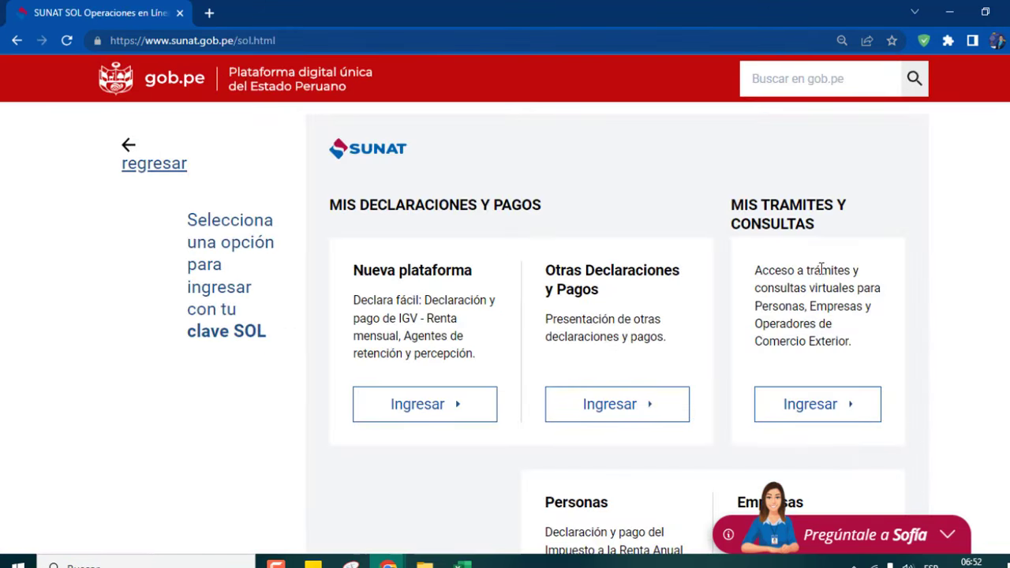
- Enter Mis trámites y consultas as Empresas and expand SIRE > Registros Electrónicos > Registro de Ventas
click(822, 406)
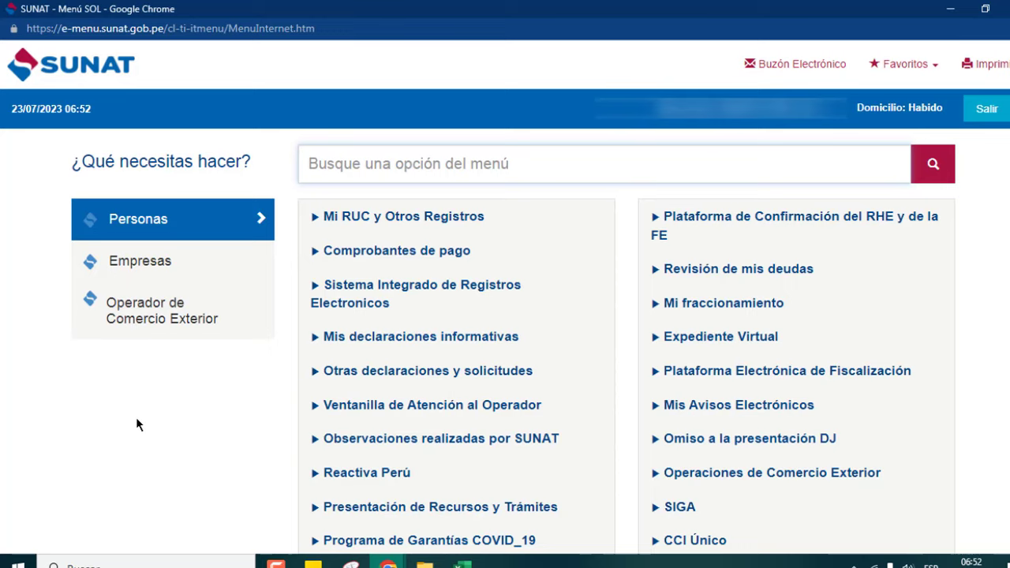
click(170, 270)
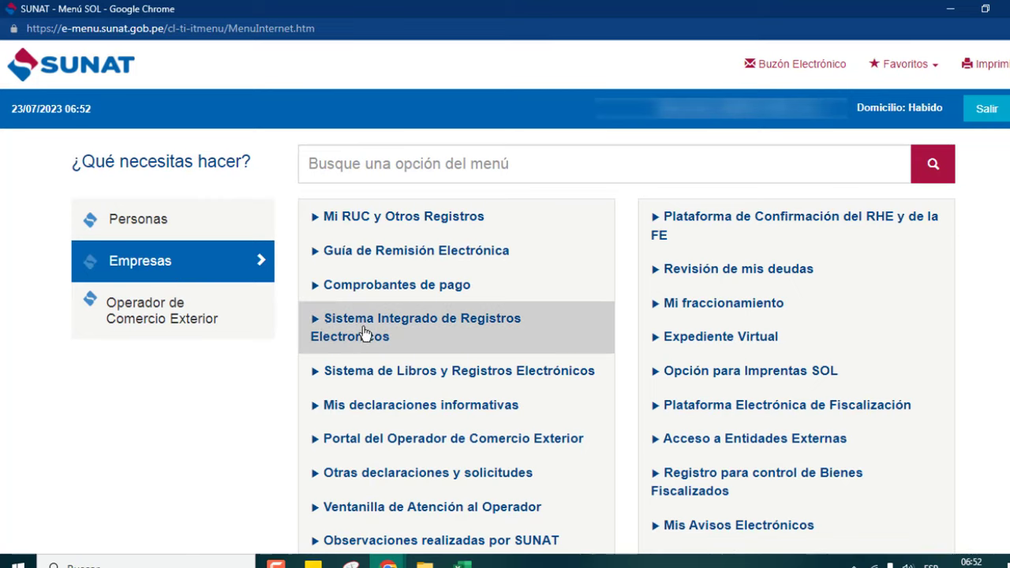
click(315, 325)
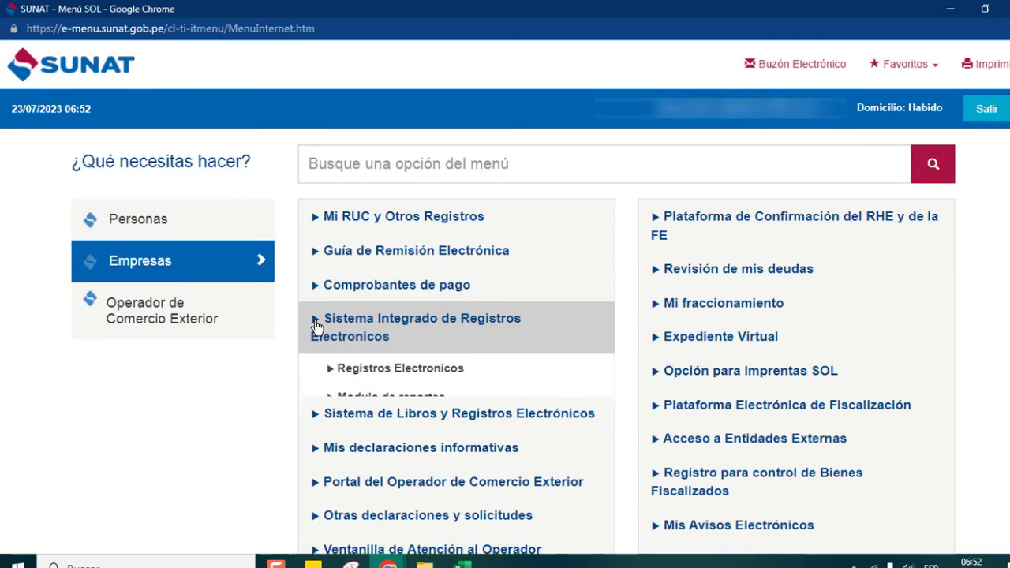
click(329, 371)
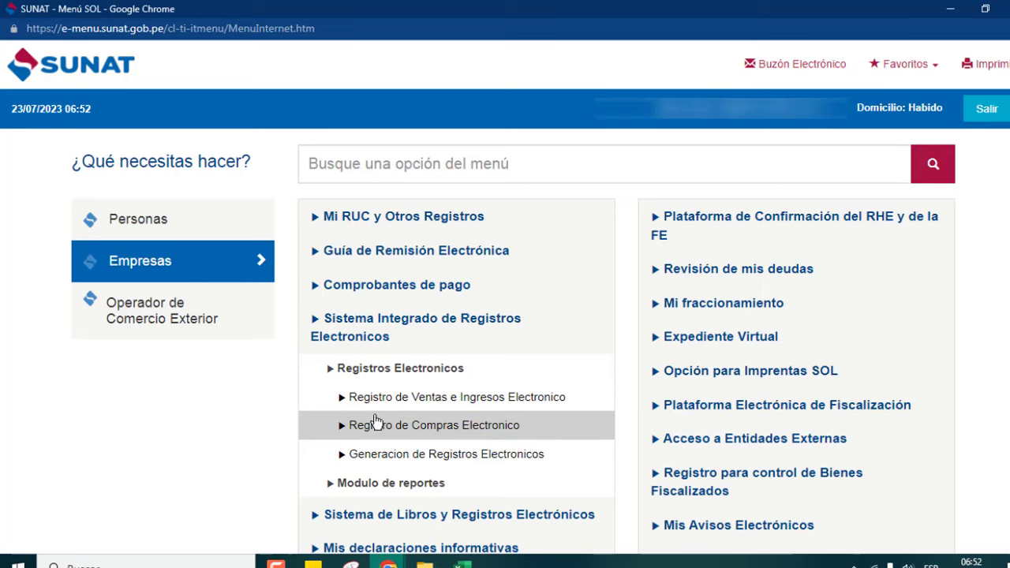
click(341, 401)
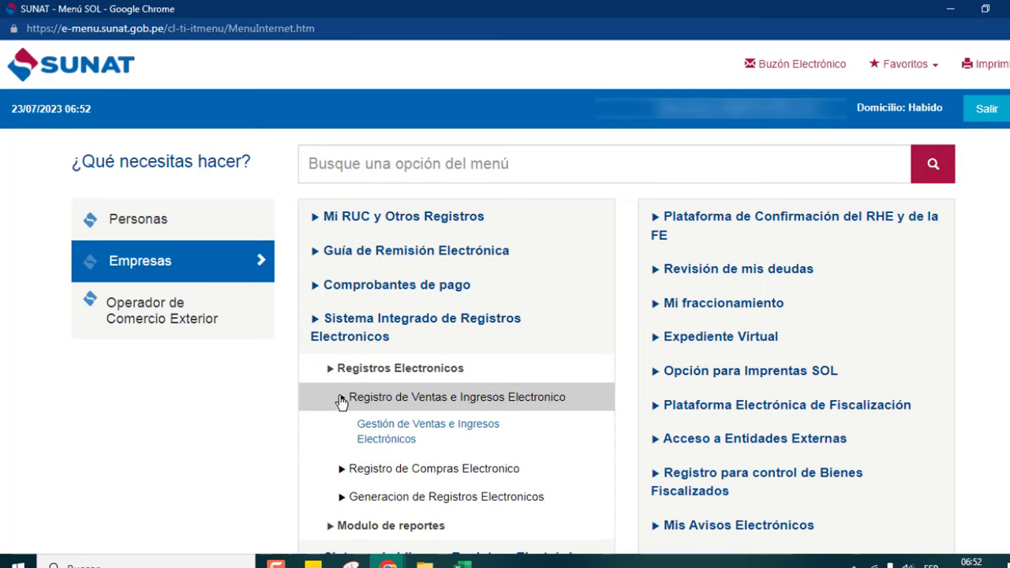
- Load Gestión de Ventas e Ingresos Electrónicos for period 2023 JUL and dismiss the SIRE notice
click(380, 432)
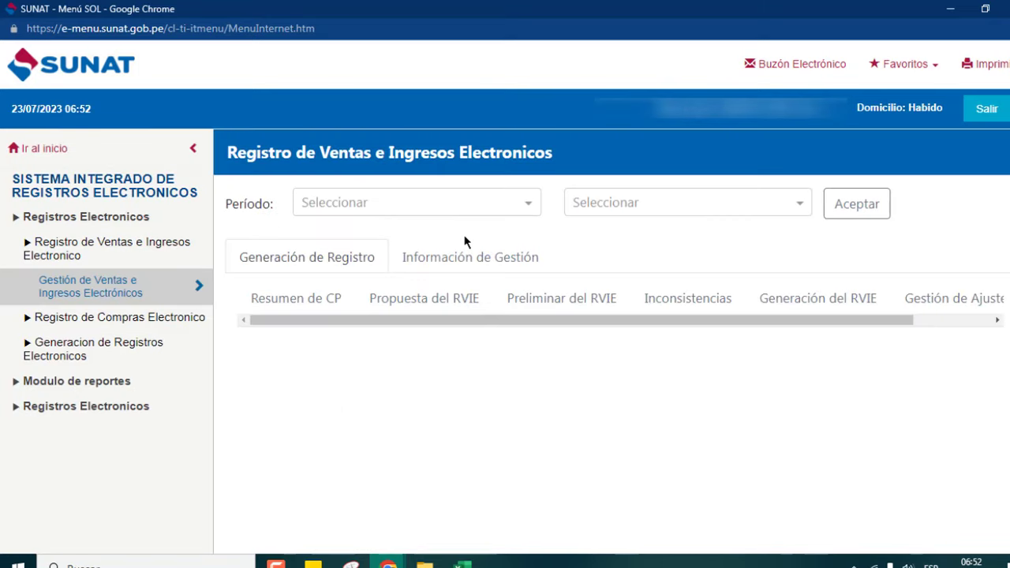
click(458, 205)
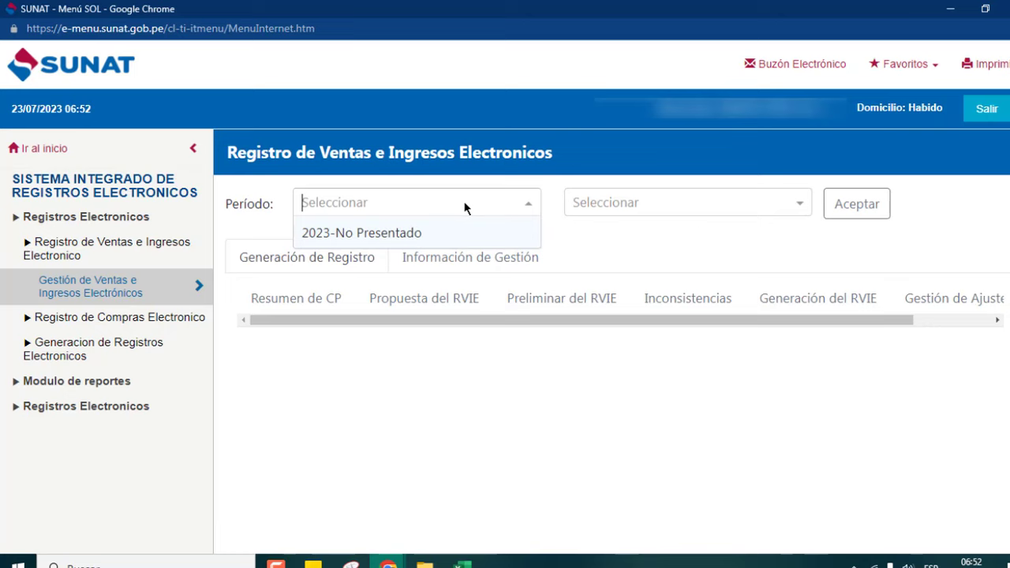
click(399, 233)
click(757, 203)
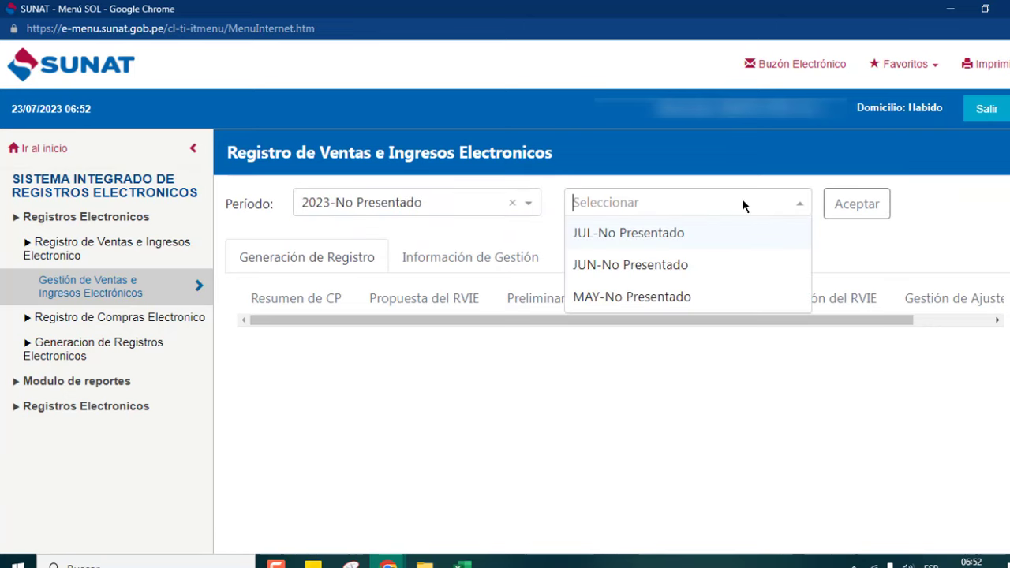
click(628, 235)
click(875, 211)
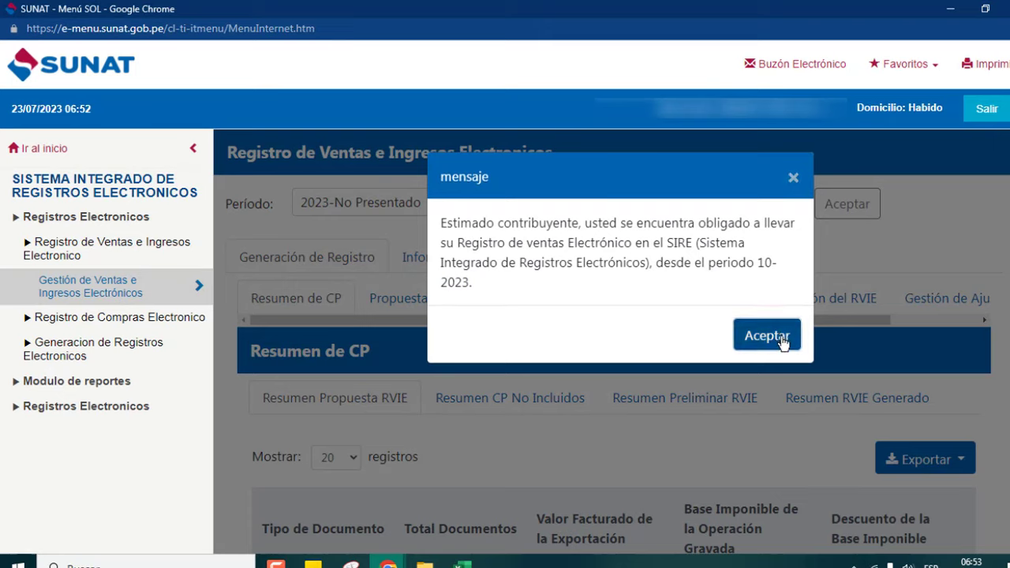
click(766, 338)
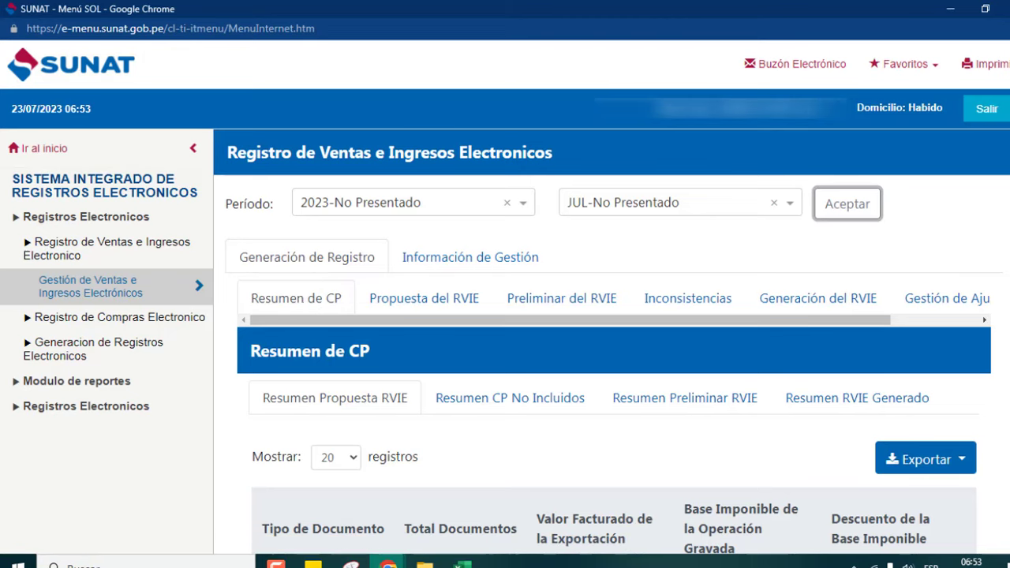
- Switch to the Propuesta del RVIE tab and scroll to its 13 July 2023 receipts
scroll(611, 344, down, 1)
scroll(615, 341, down, 3)
scroll(615, 342, down, 2)
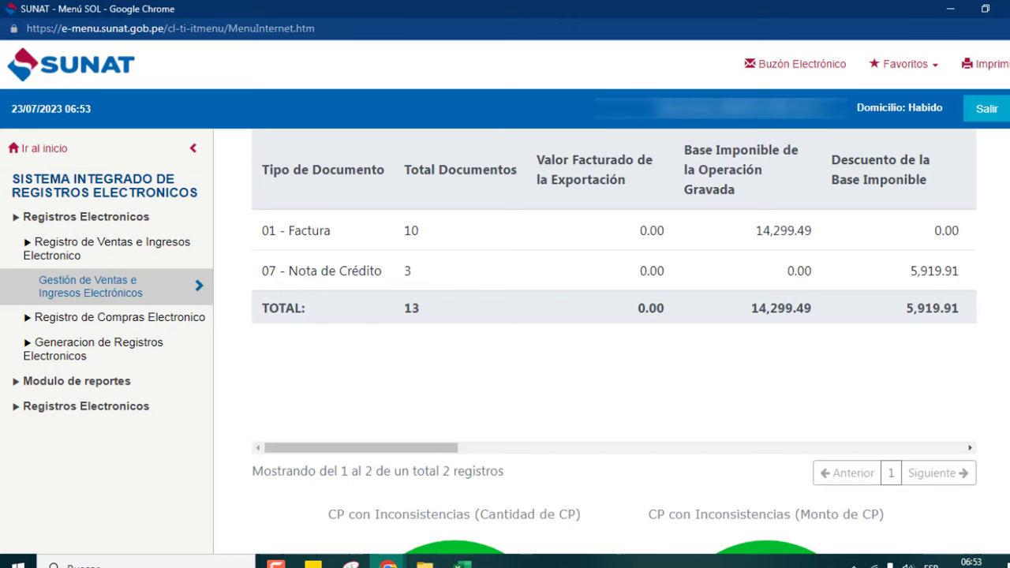
scroll(411, 308, up, 4)
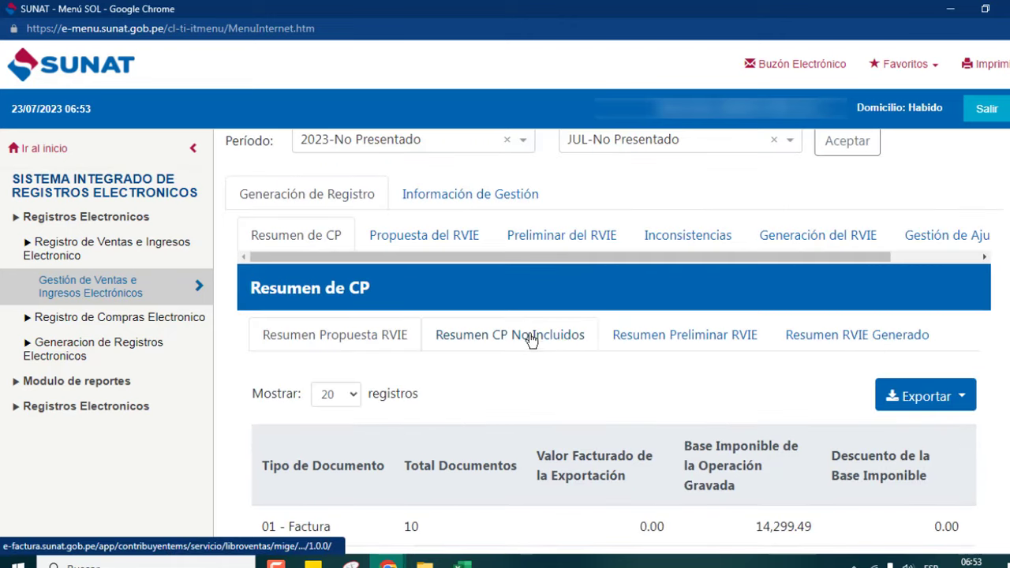
click(435, 246)
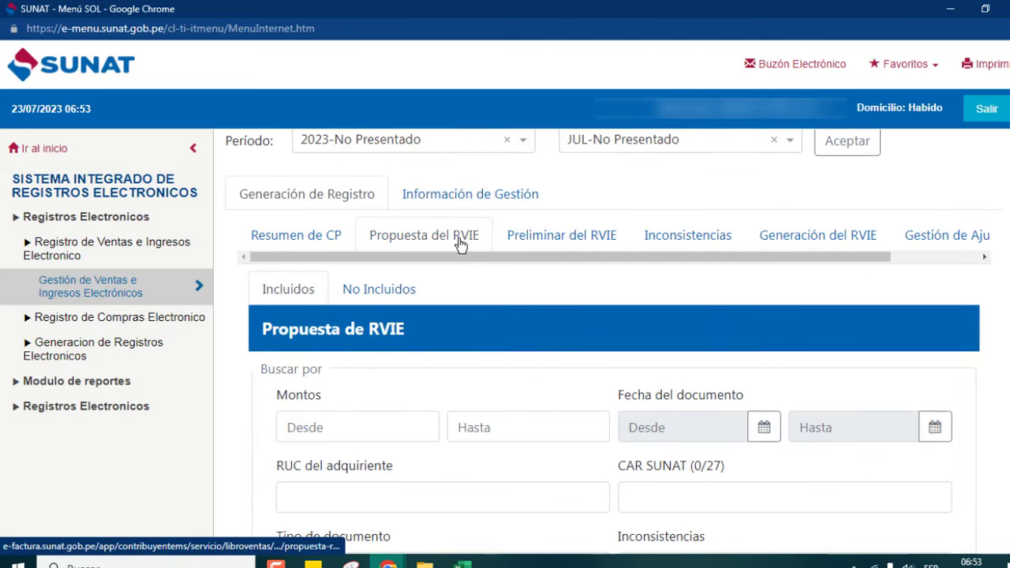
scroll(1003, 271, down, 5)
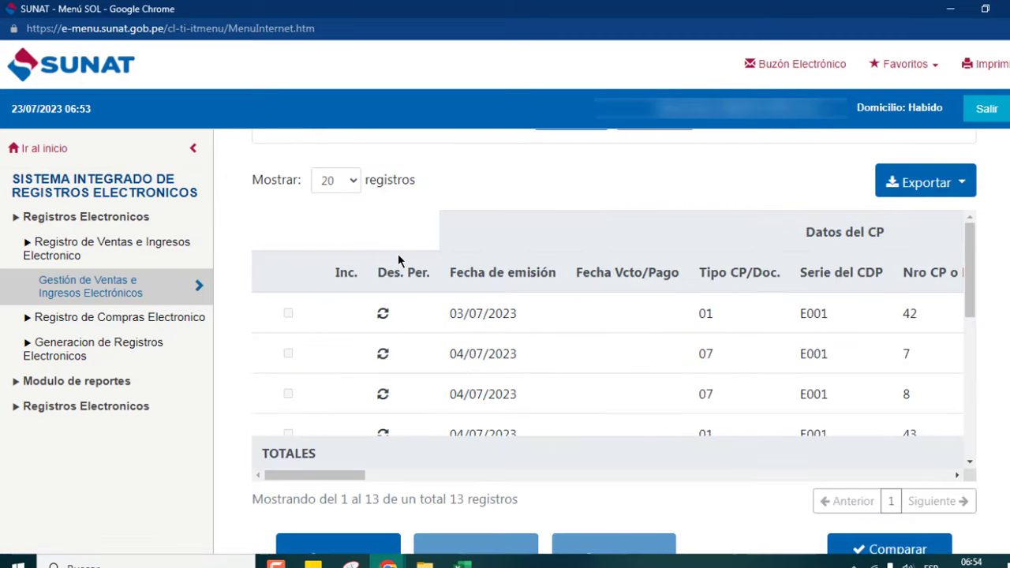
mouse_move(324, 475)
mouse_down()
mouse_move(392, 476)
mouse_move(301, 483)
mouse_up()
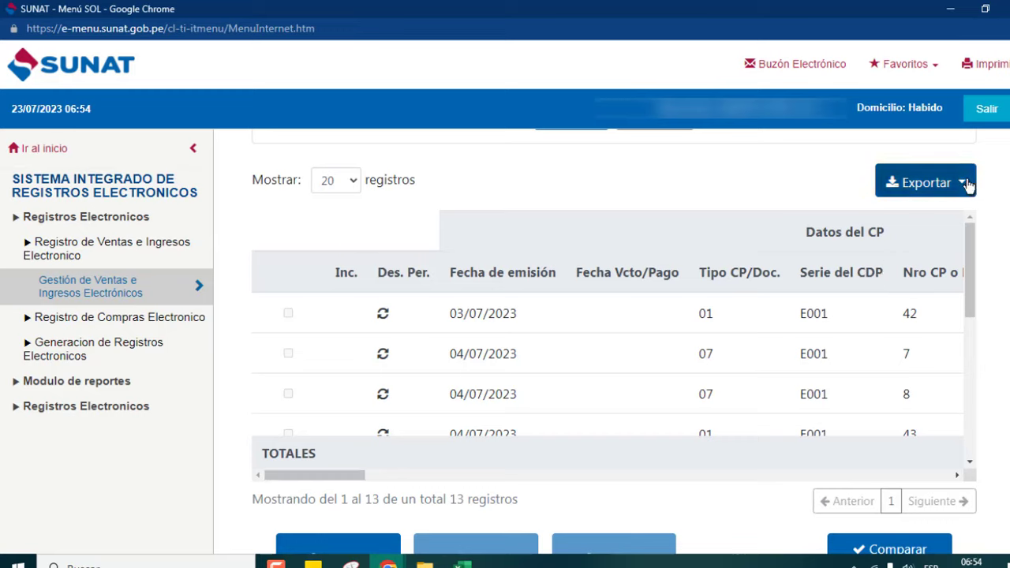
- Export the RVIE proposal as TXT and dismiss the export ticket message
click(966, 184)
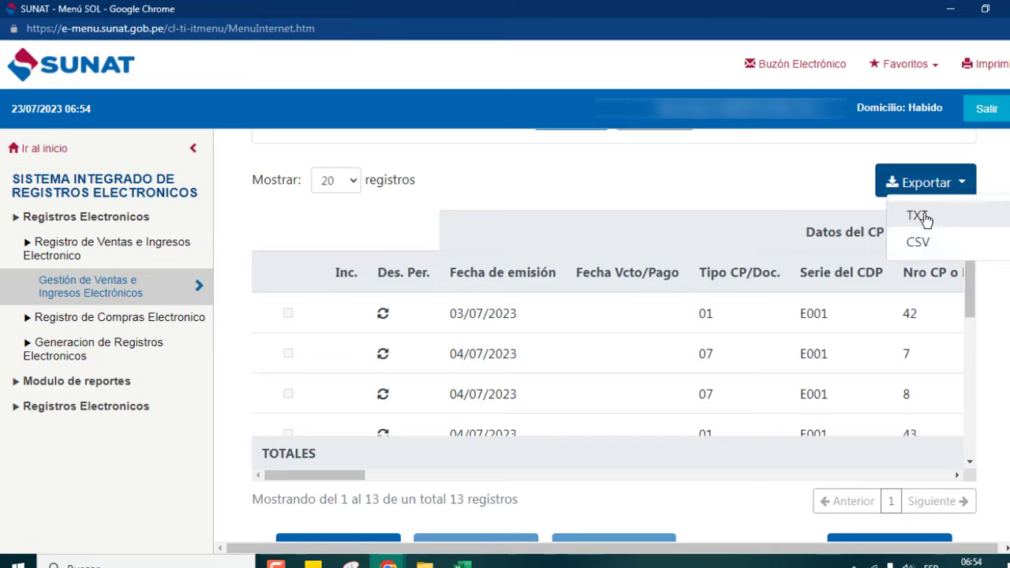
click(917, 216)
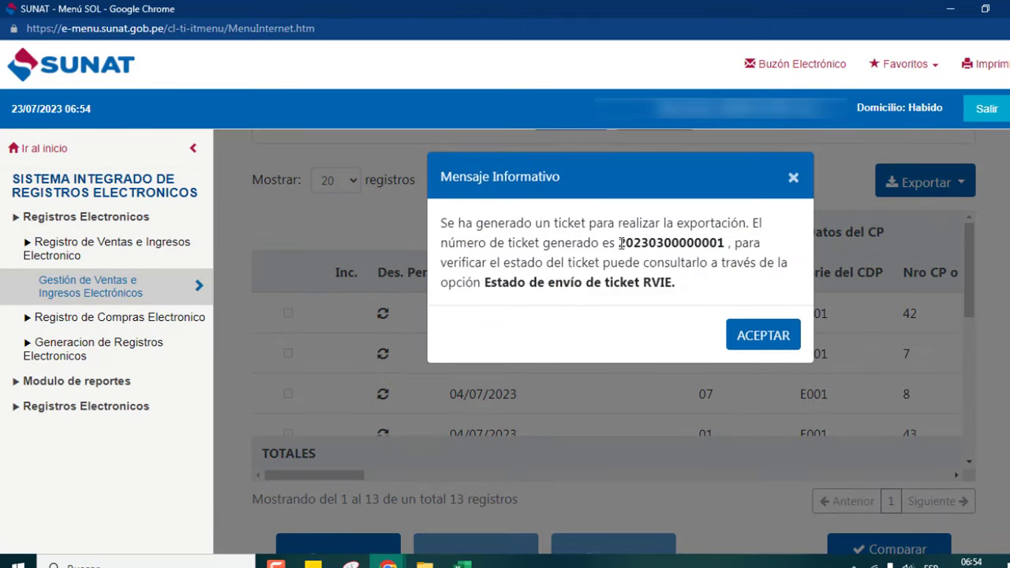
click(772, 337)
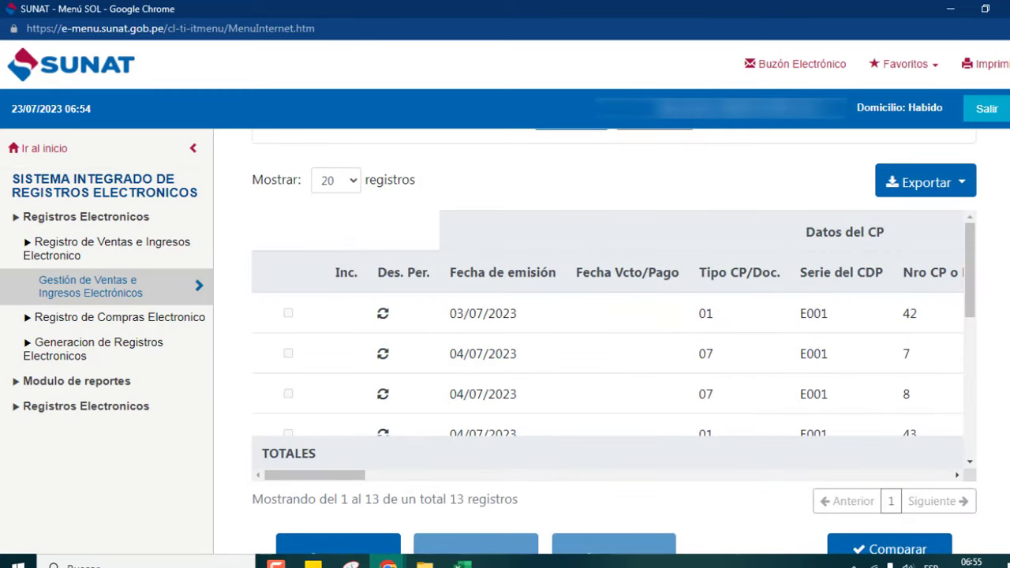
scroll(1005, 351, up, 1)
scroll(614, 343, up, 2)
scroll(614, 343, up, 3)
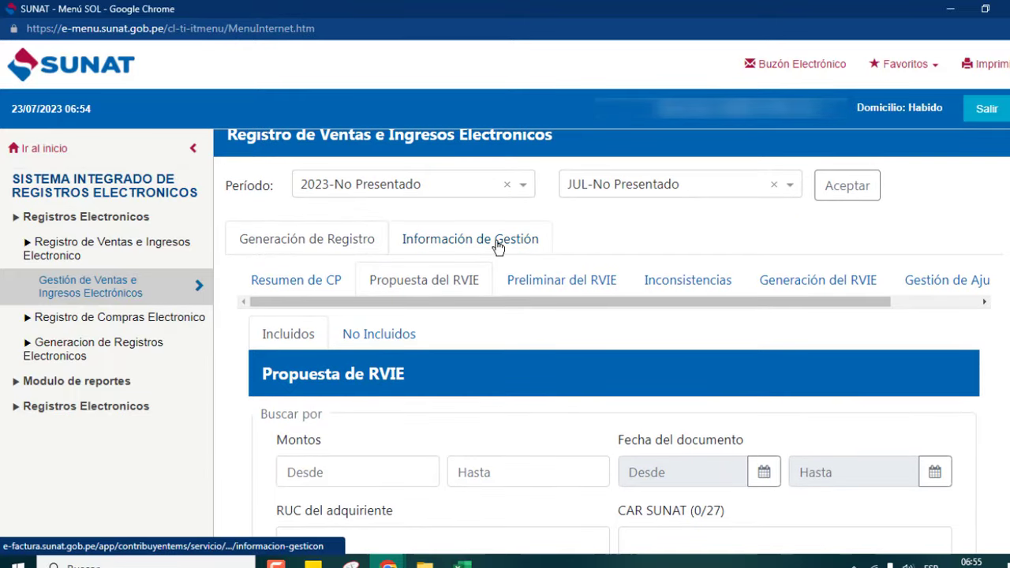
- In Consultas y Descargas, check the Estado de envío de Ticket and scroll to the zip download link
click(495, 246)
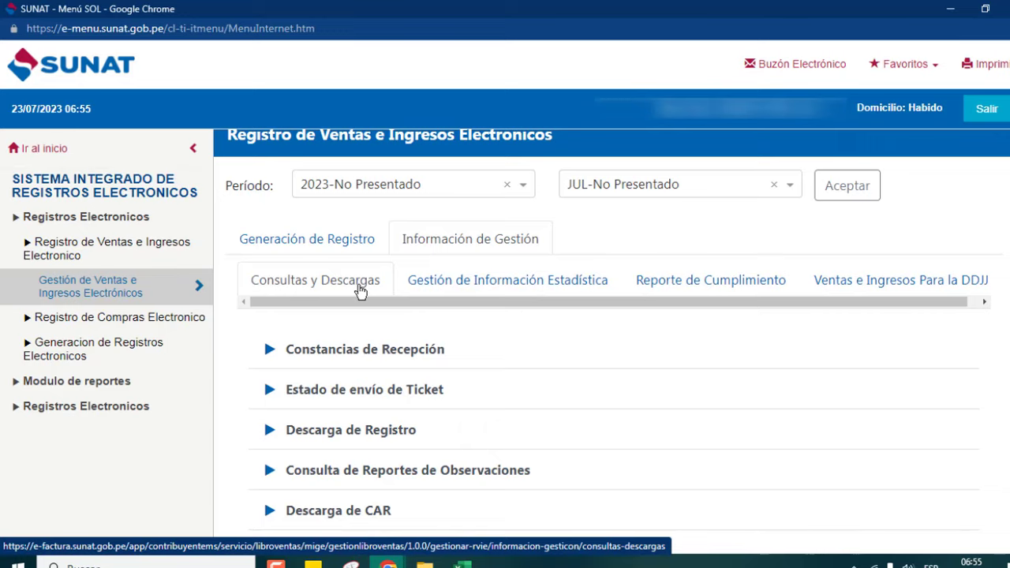
click(272, 394)
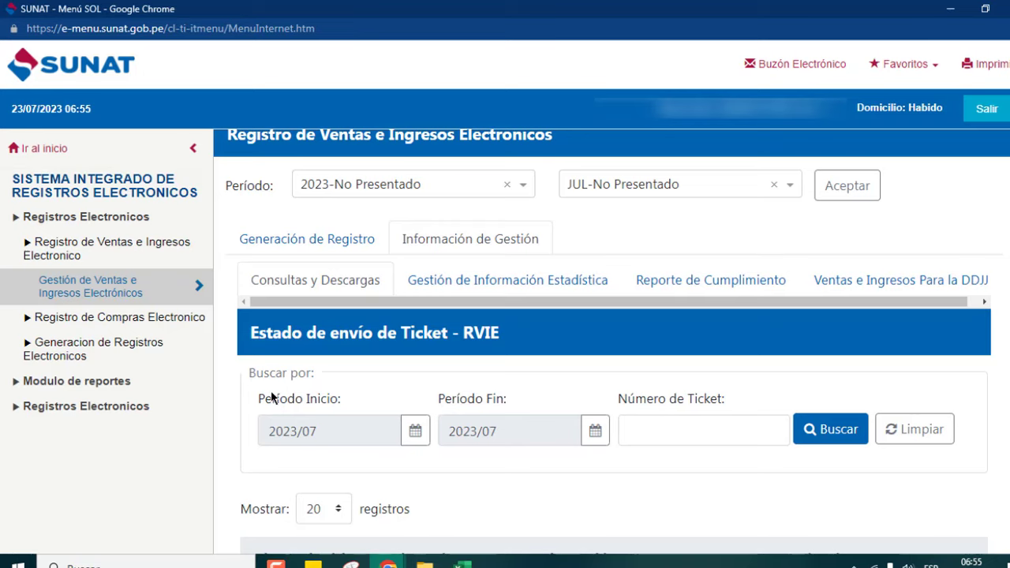
scroll(331, 355, down, 3)
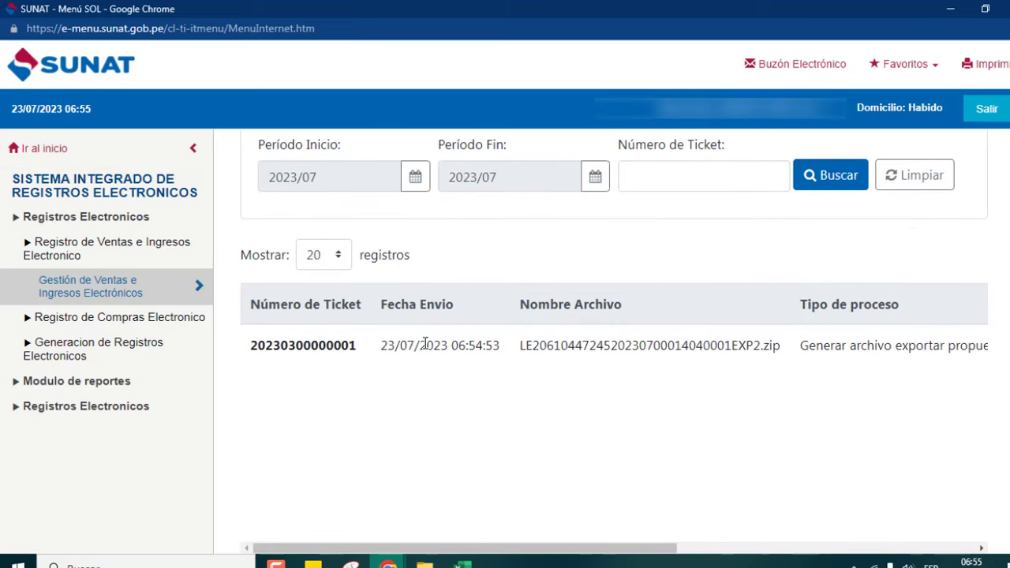
drag(505, 547, 733, 543)
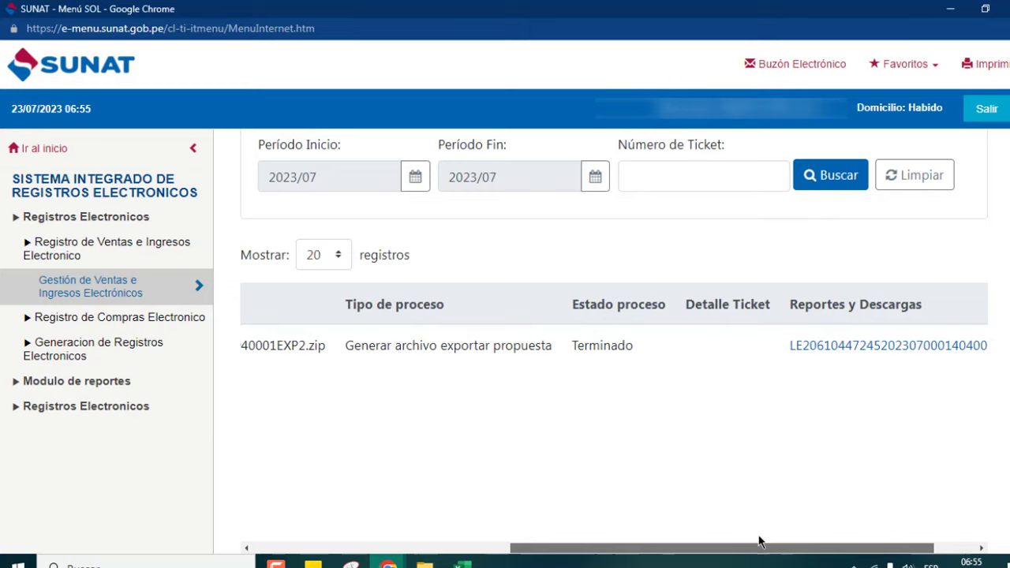
drag(758, 546, 794, 371)
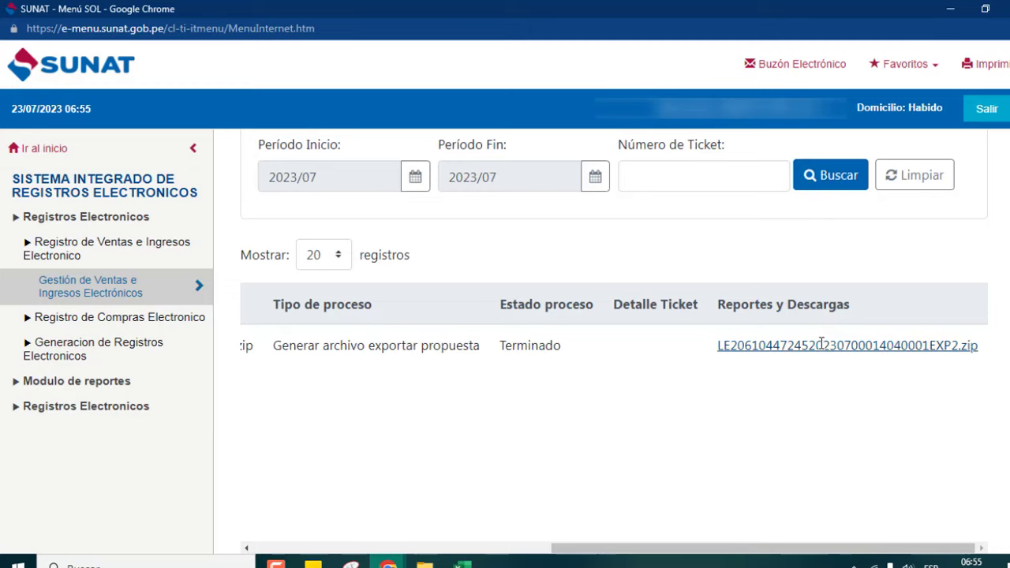
- Download the proposal zip into the SIRE 2023 folder and open it in WinRAR
click(821, 345)
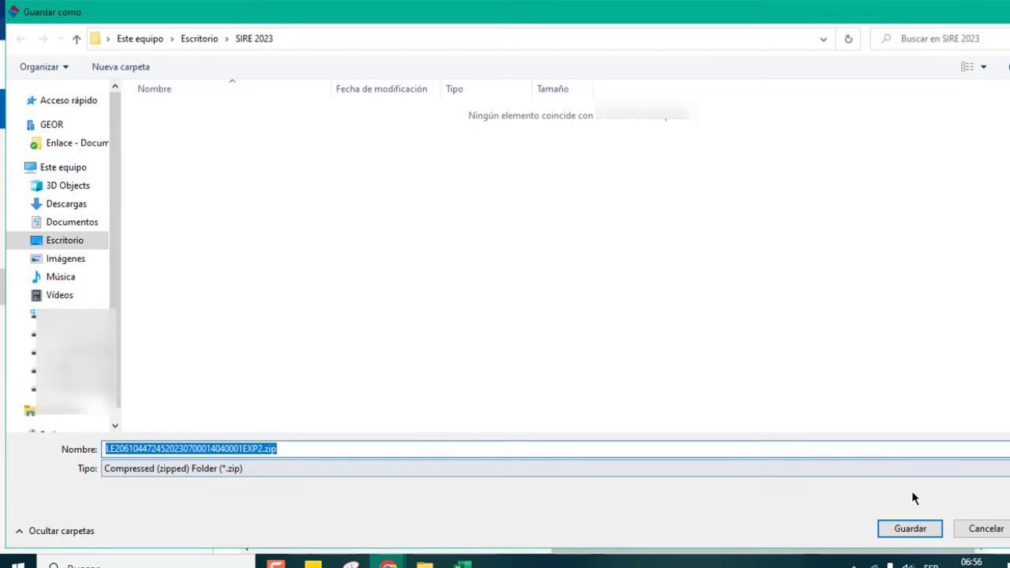
click(911, 528)
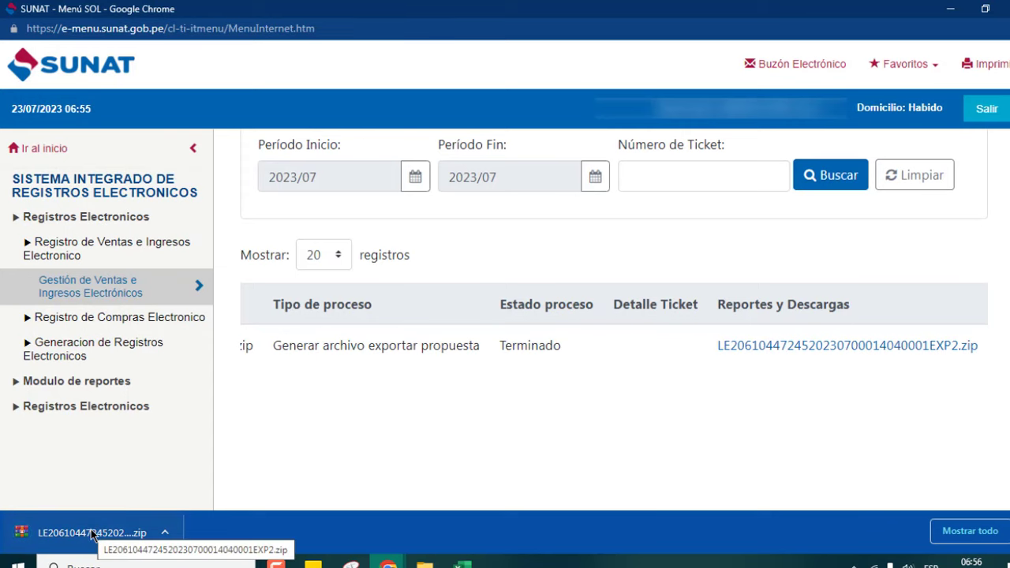
click(92, 534)
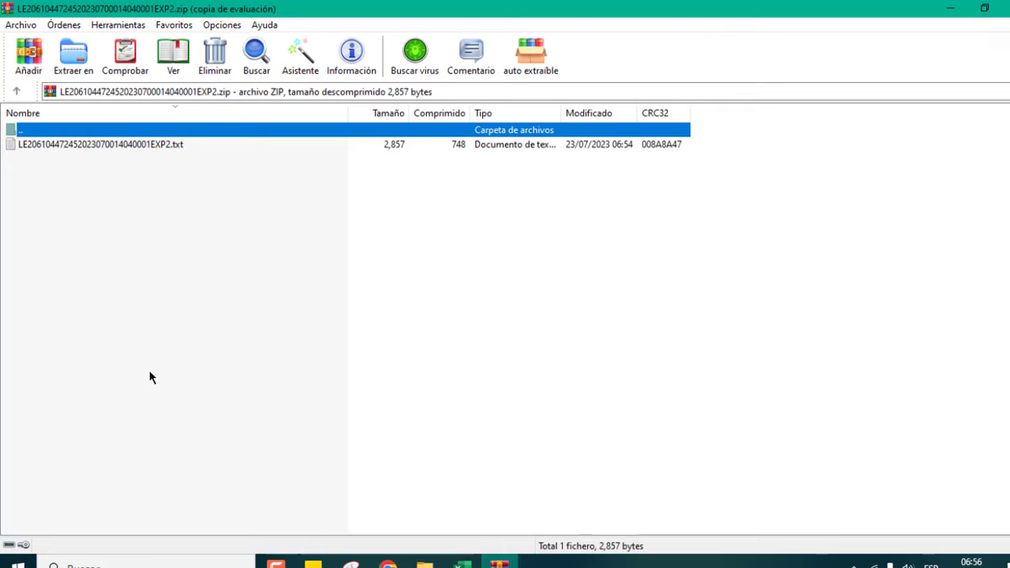
click(145, 566)
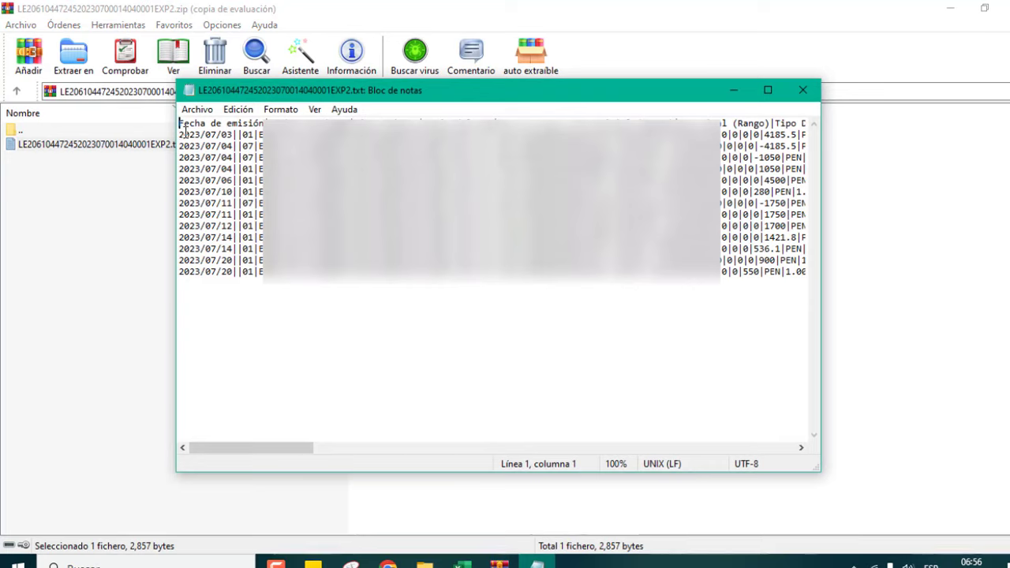
click(802, 89)
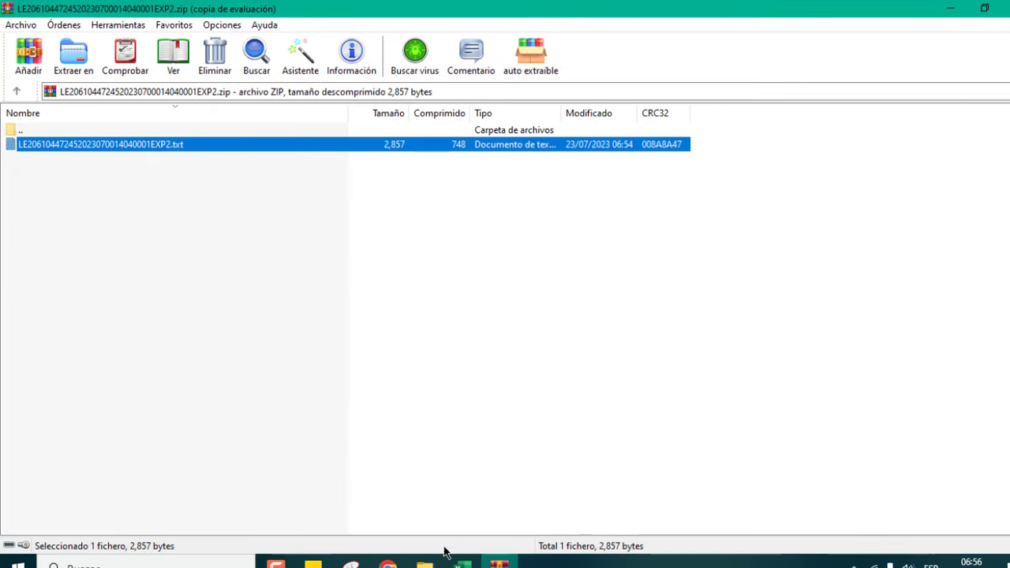
- Open a blank Excel workbook beside WinRAR and drag the proposal TXT file into it
click(984, 8)
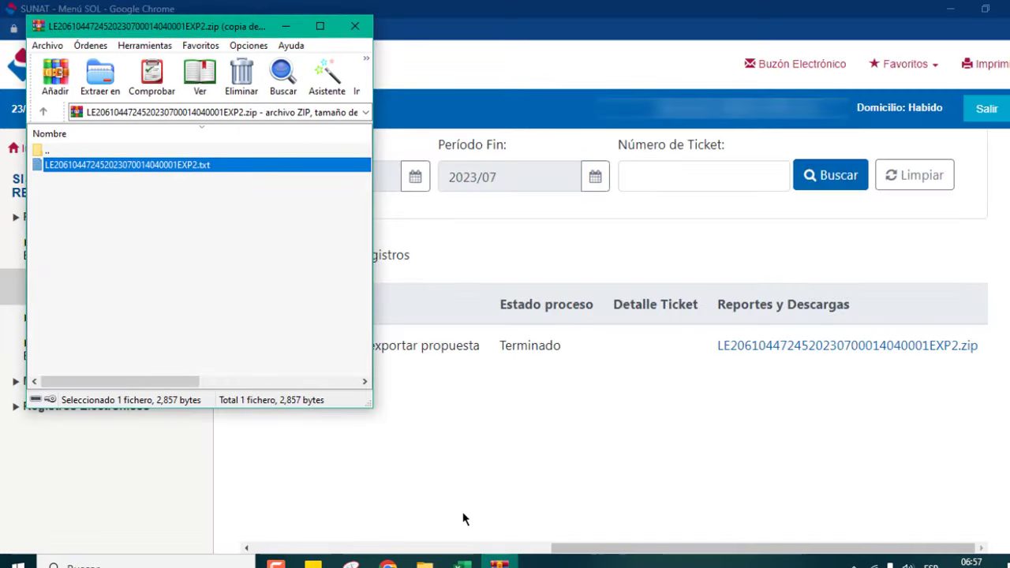
click(462, 563)
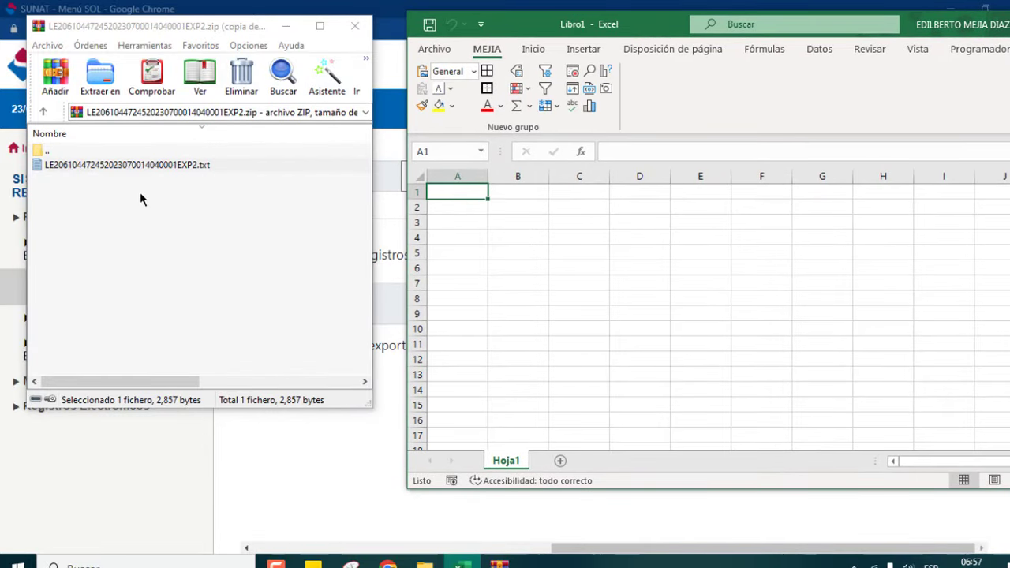
click(79, 171)
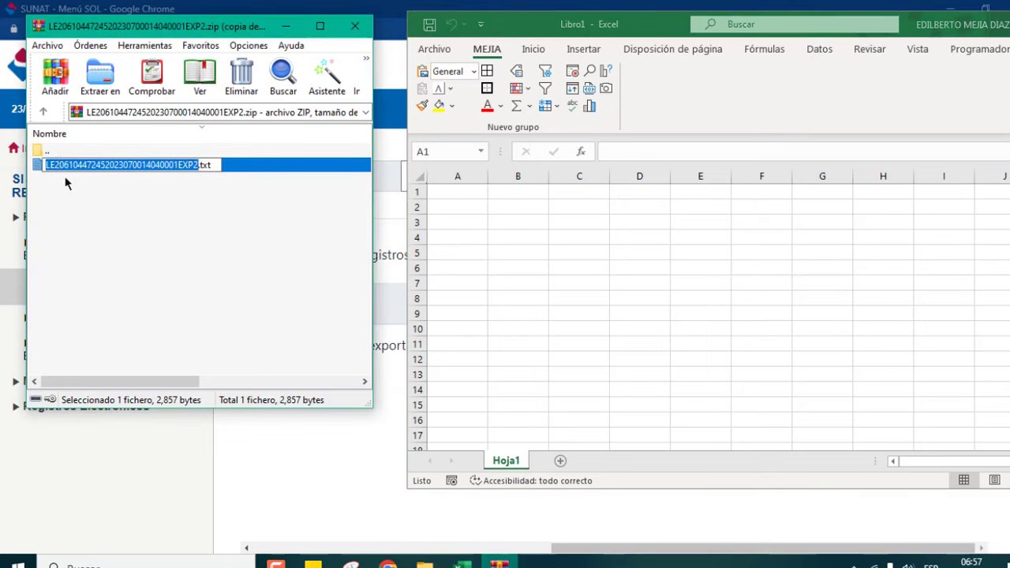
click(68, 180)
drag(71, 170, 249, 214)
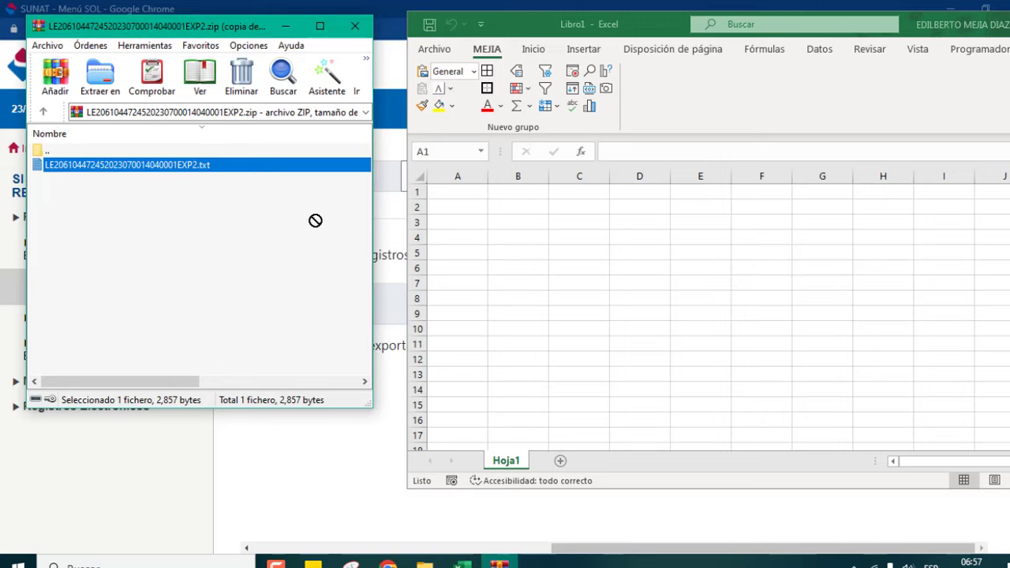
drag(249, 214, 509, 226)
drag(484, 203, 688, 246)
drag(688, 246, 688, 246)
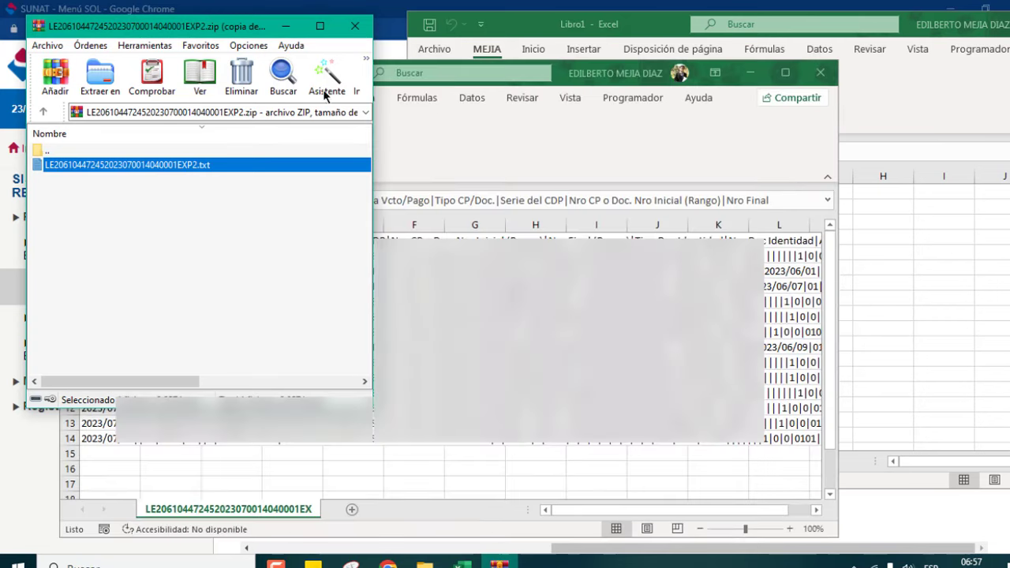
- Maximize the new workbook showing the header and 13 pipe-delimited rows in column A
click(286, 26)
click(785, 71)
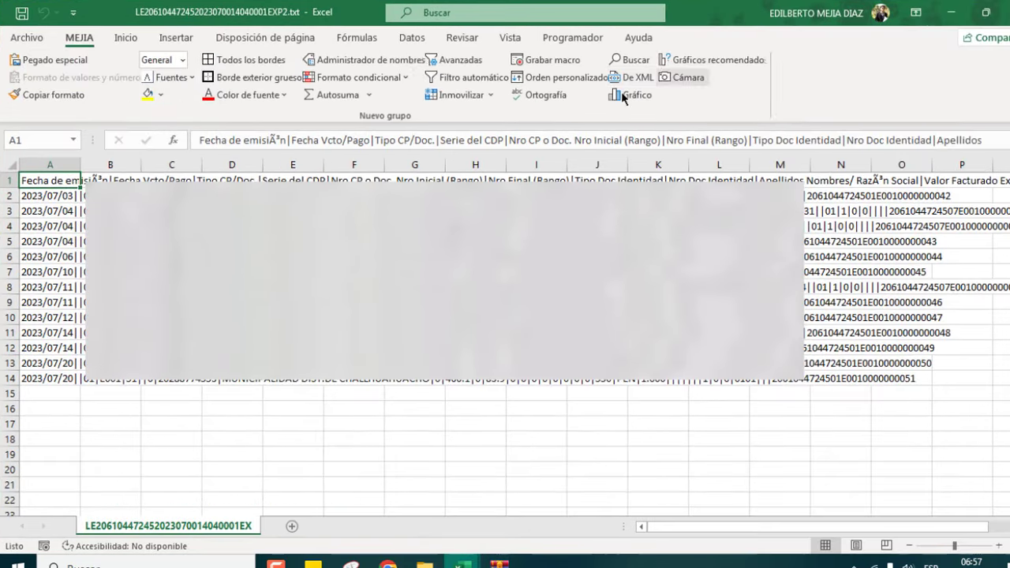
key(ctrl+space)
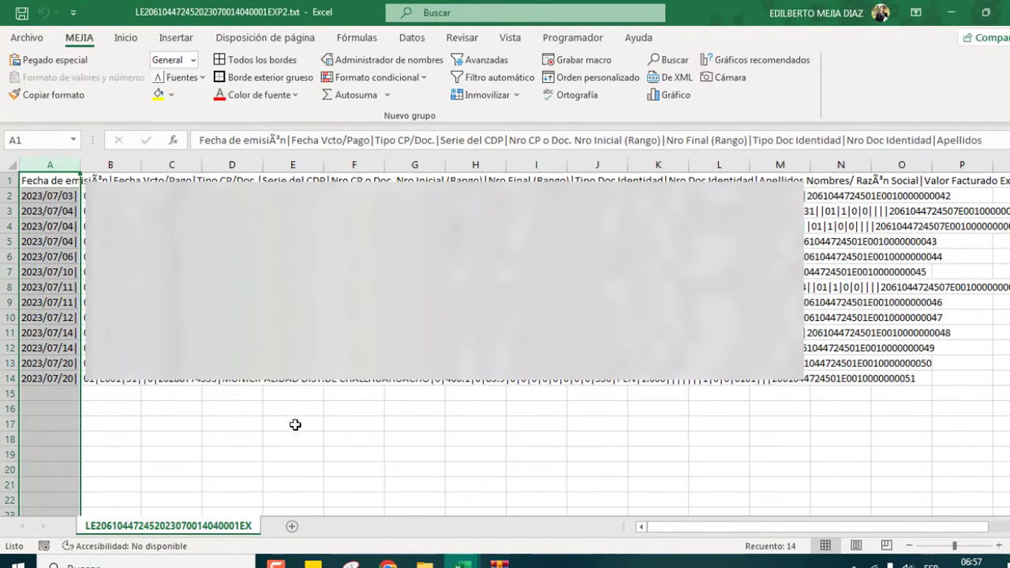
click(295, 424)
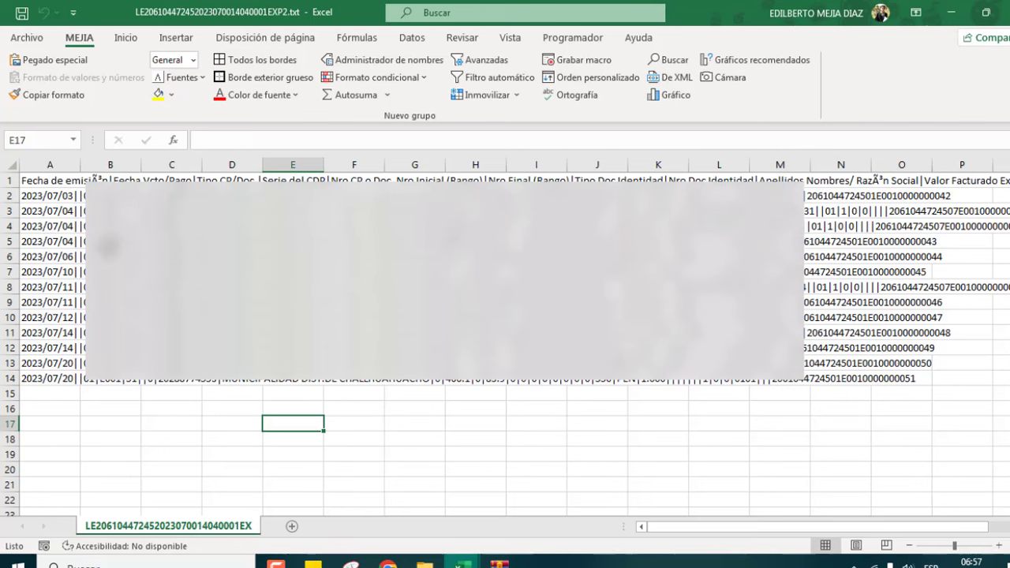
- Run Datos > Texto en columnas on column A as Delimitados with '|' as the Otro separator
click(54, 162)
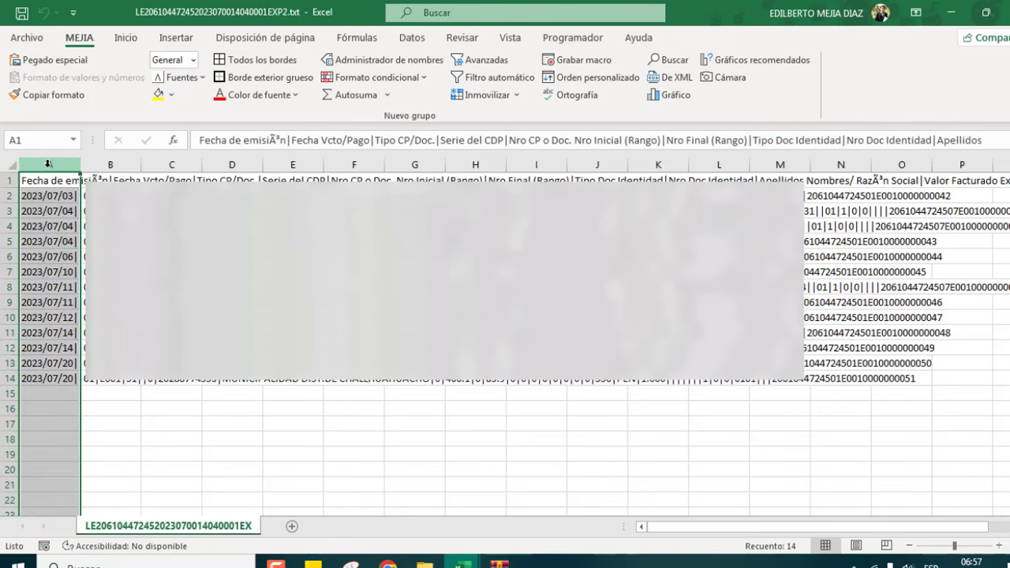
click(125, 37)
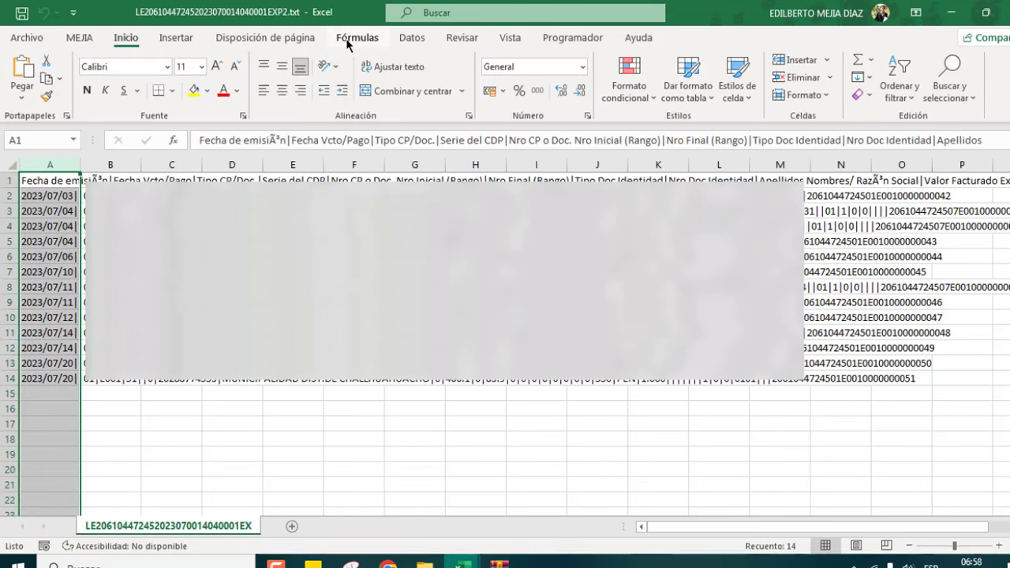
click(411, 37)
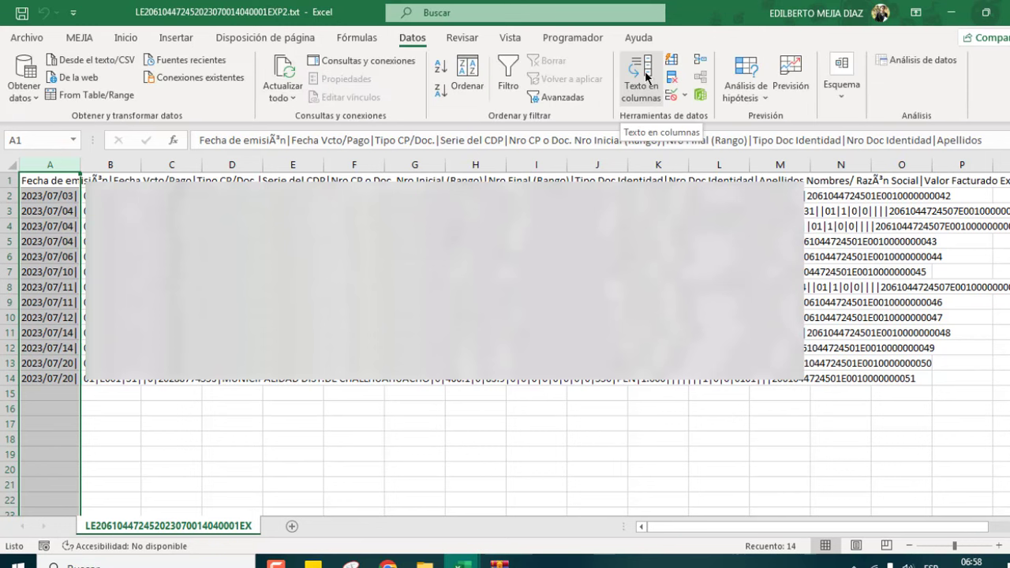
click(645, 77)
drag(166, 180, 240, 175)
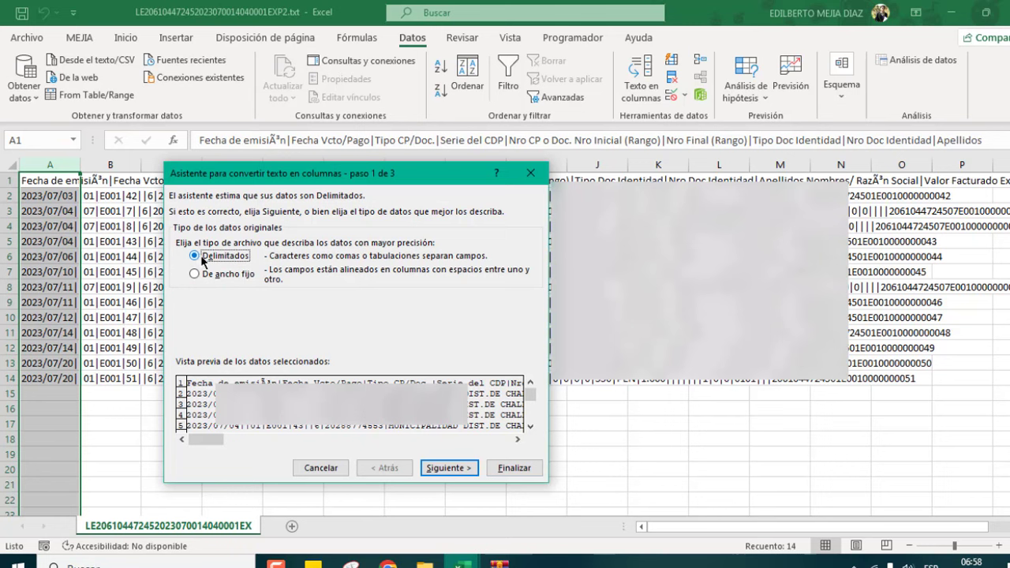
click(456, 468)
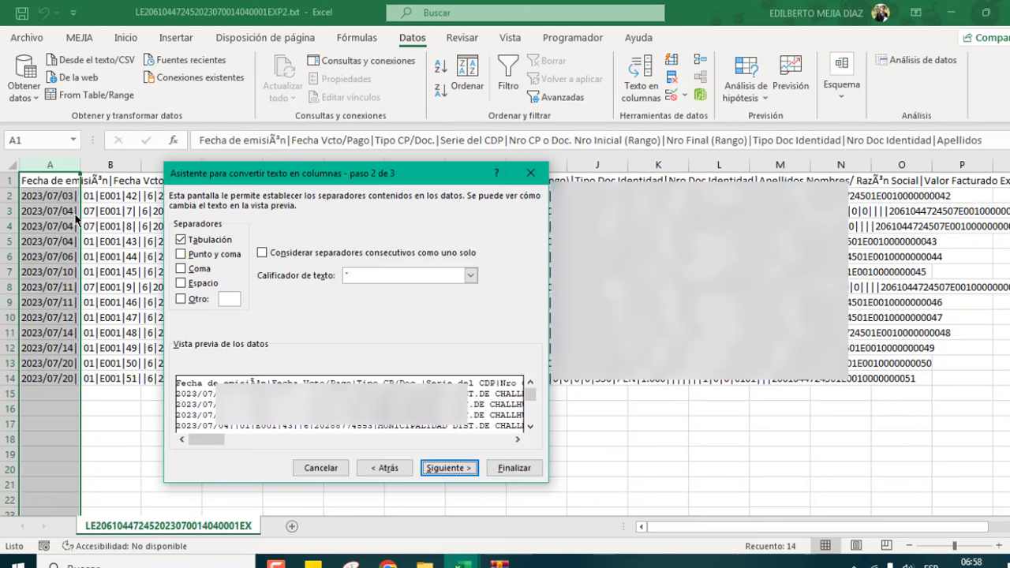
click(181, 299)
text(|)
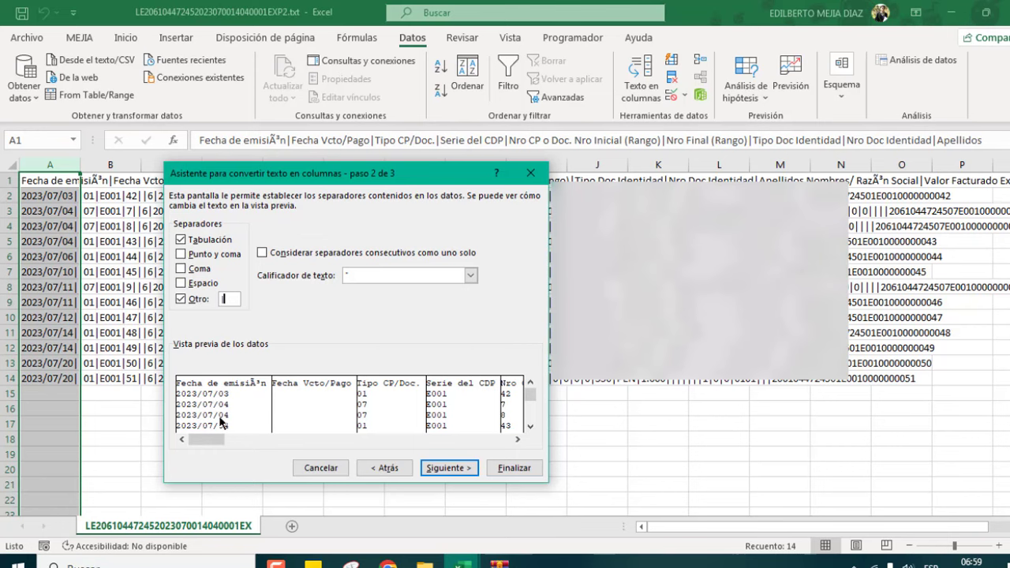
click(448, 467)
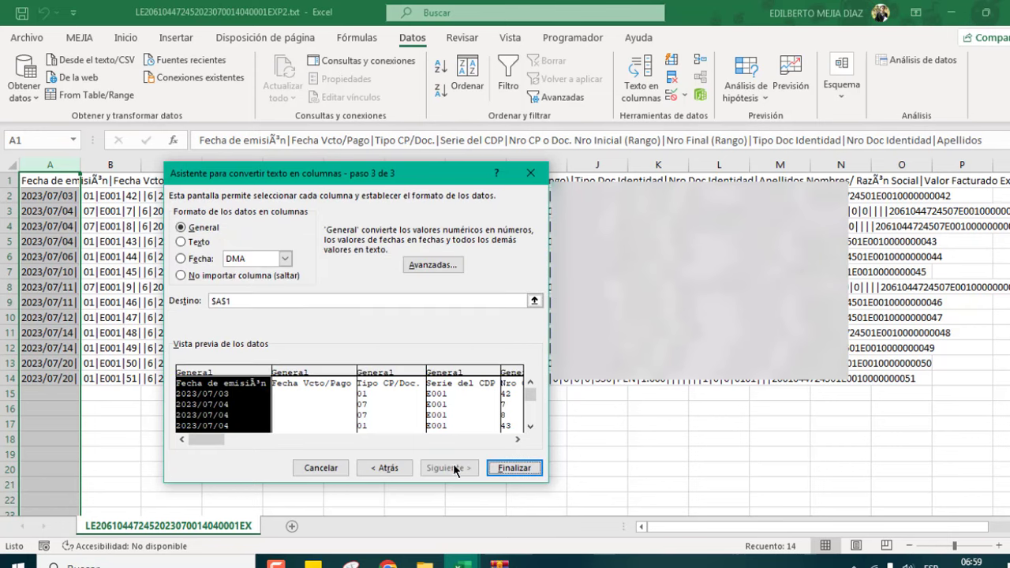
click(521, 468)
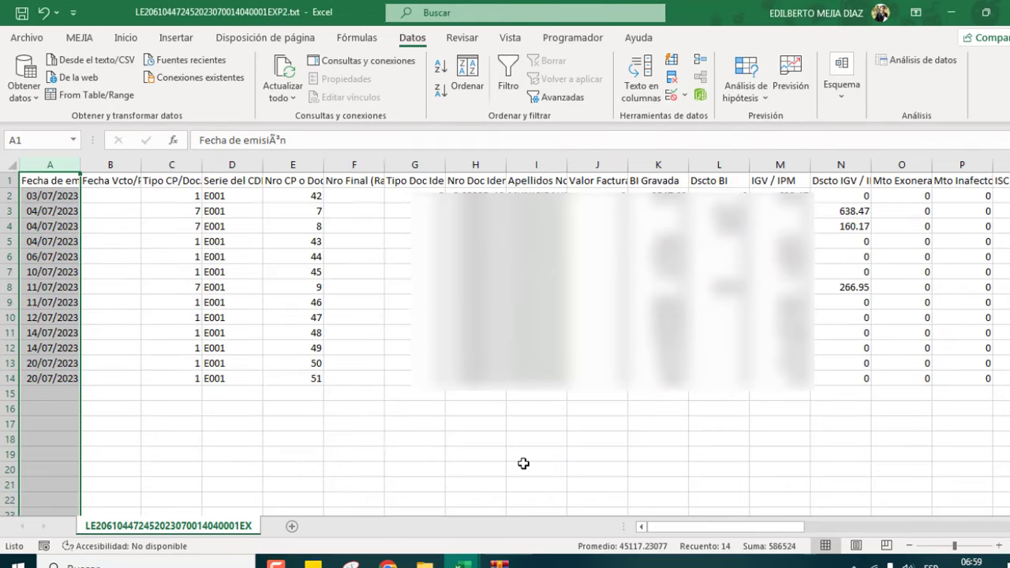
- Widen a column to about 10.29, then Save As type Libro de Excel (*.xlsx)
drag(303, 165, 301, 164)
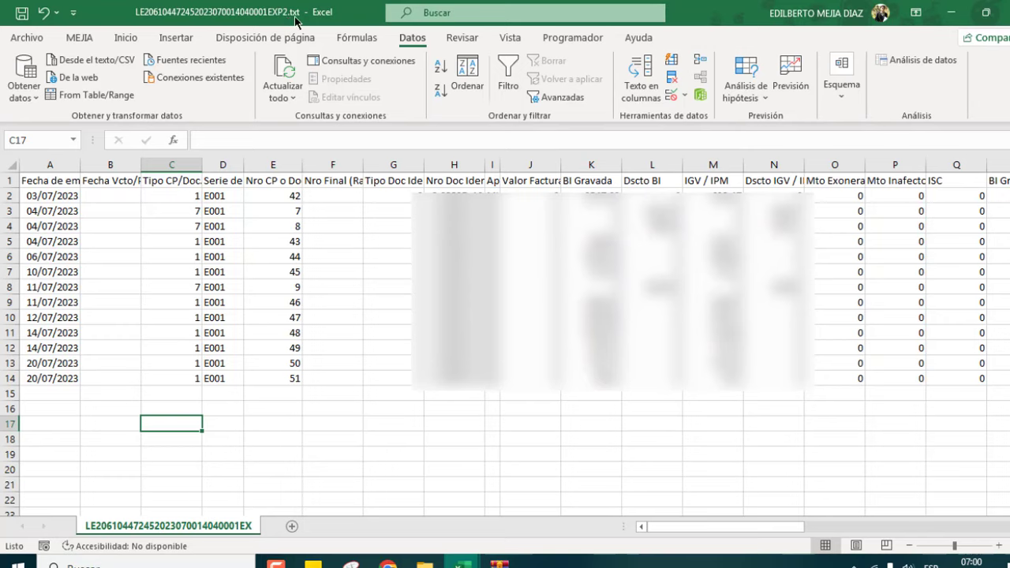
click(24, 39)
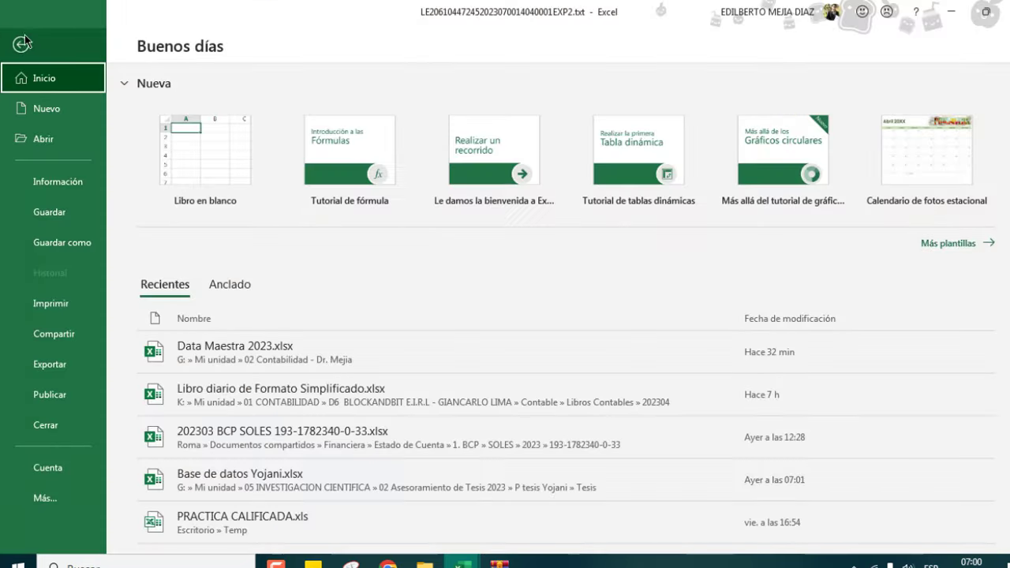
click(85, 247)
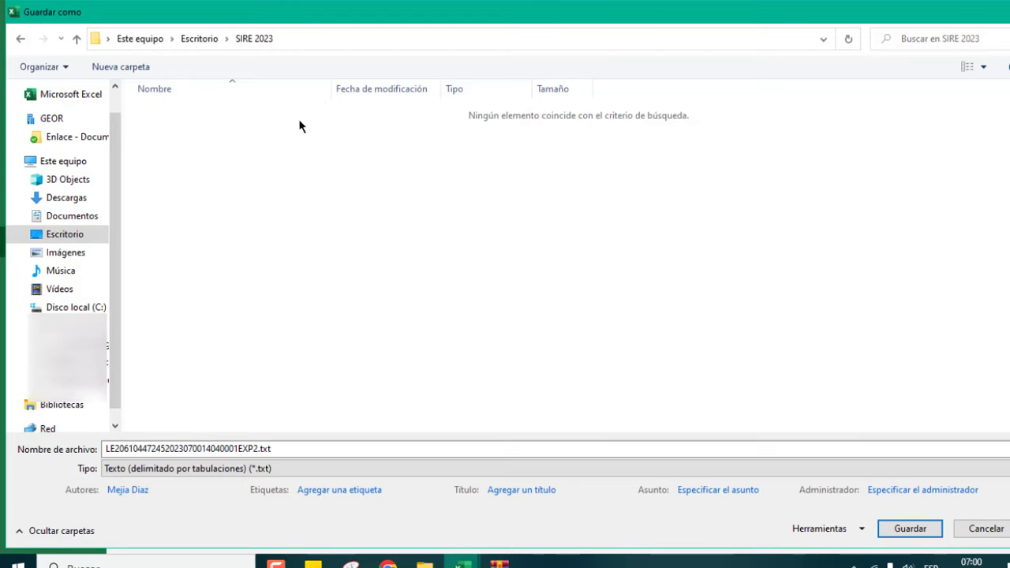
click(301, 470)
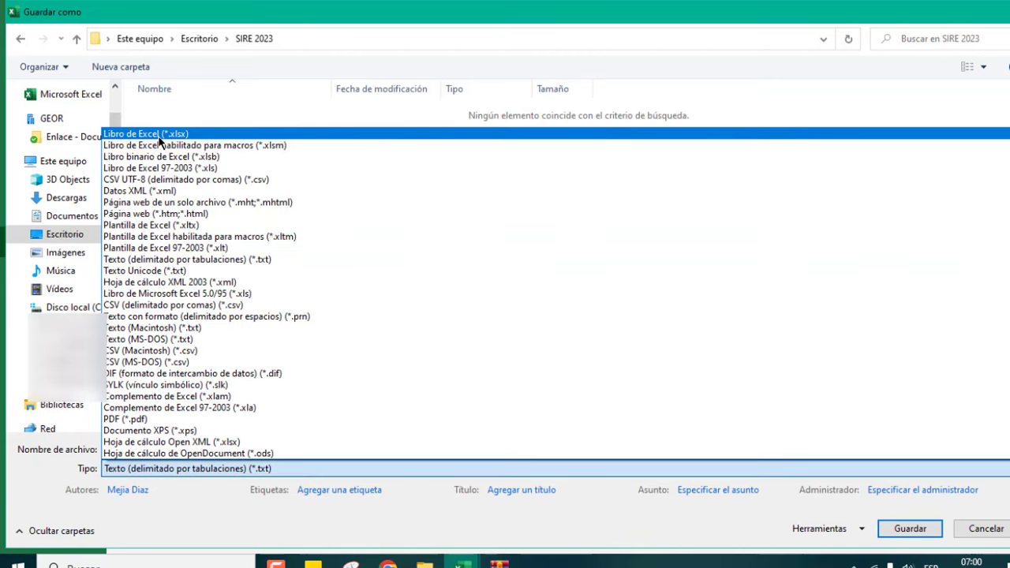
click(160, 140)
click(905, 528)
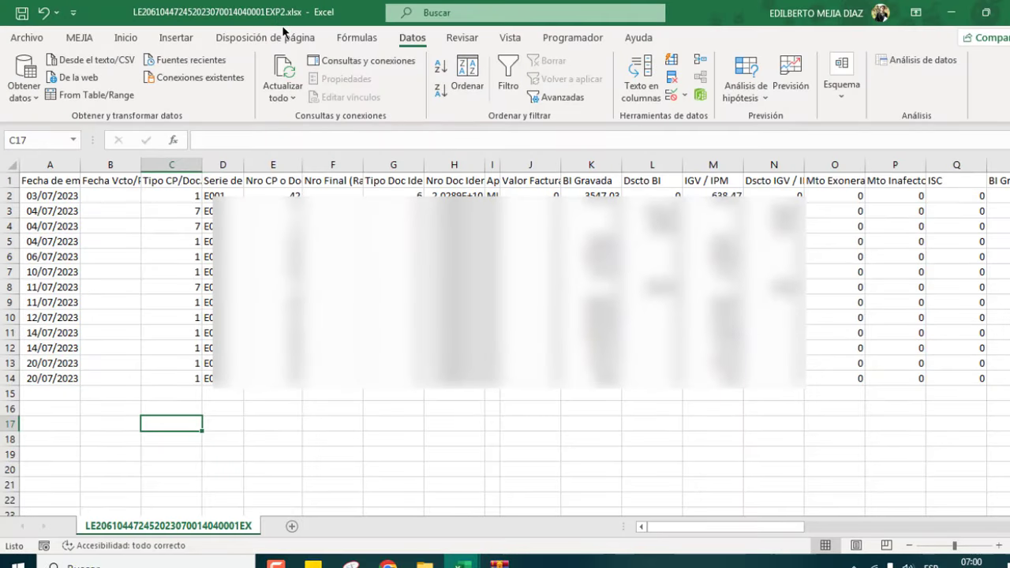
click(591, 468)
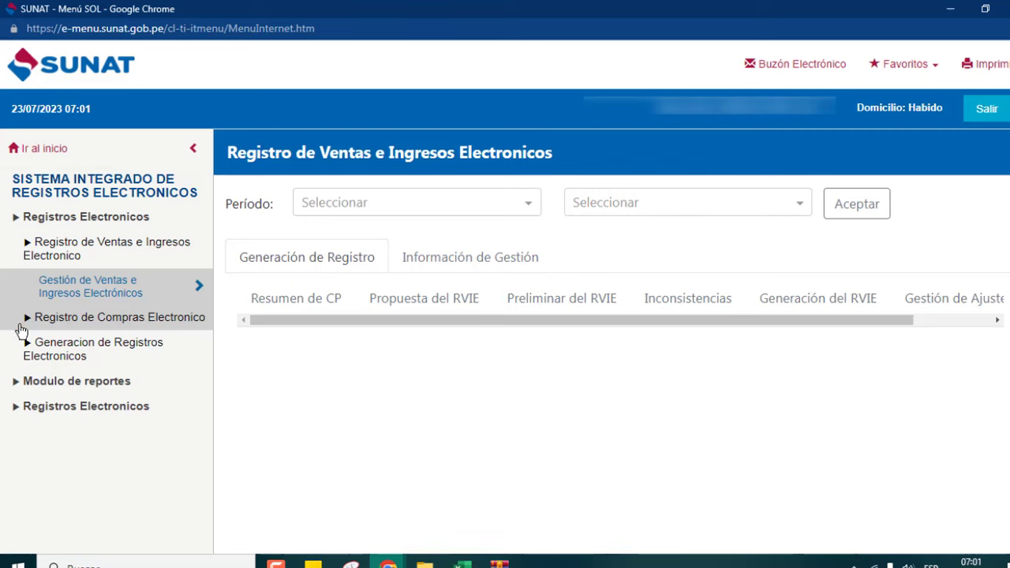
- From the portal start page, go to Gestion de Compras under Registro de Compras Electronico
click(55, 157)
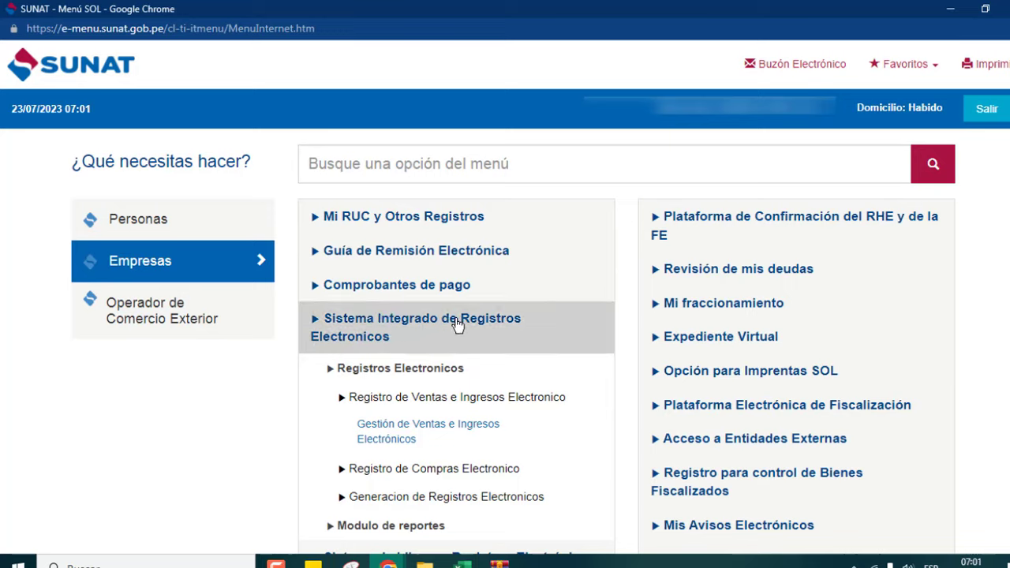
click(342, 399)
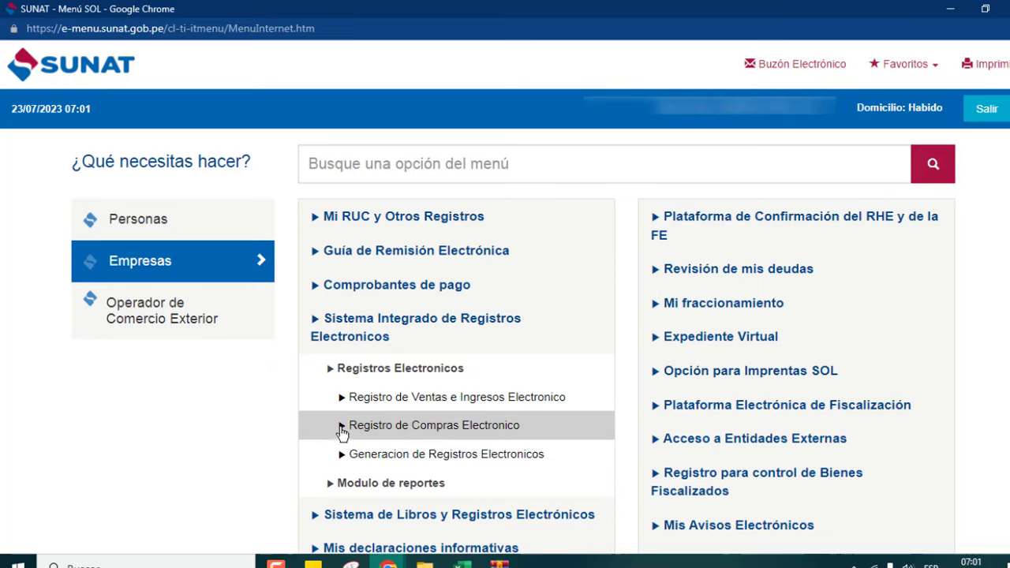
click(342, 431)
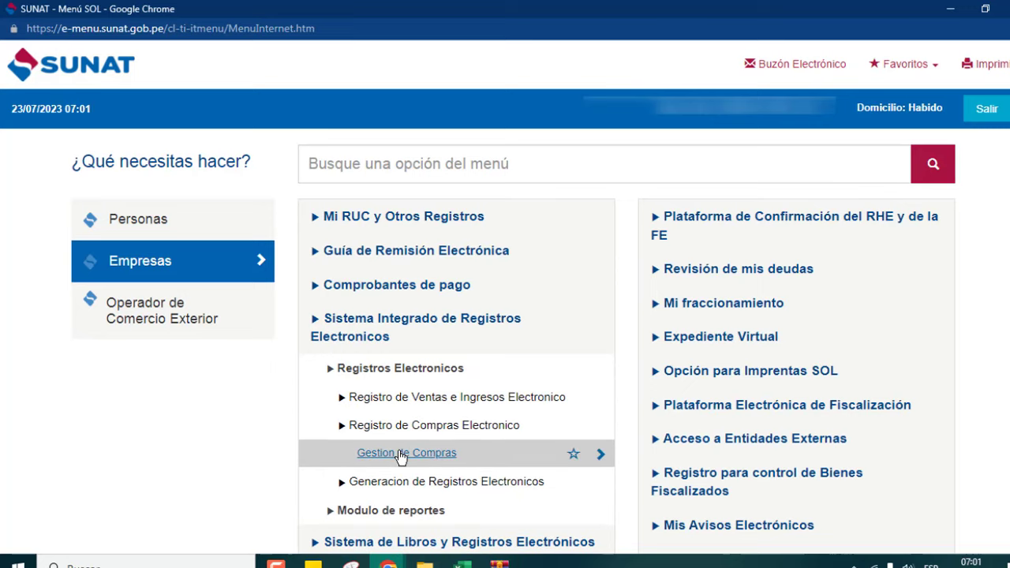
click(430, 456)
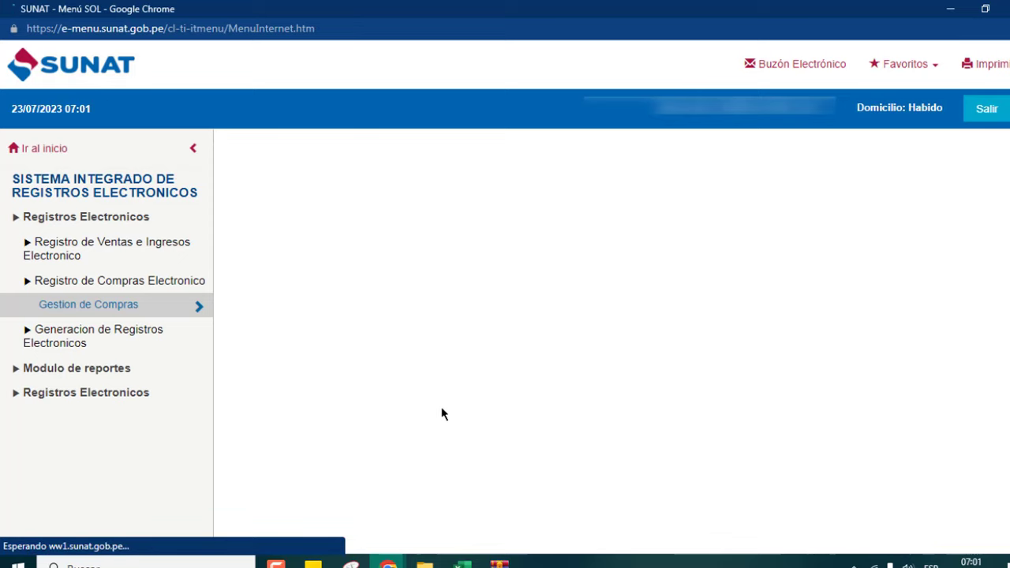
- Load the JUL 2023 purchases register period and close the SIRE notice
click(529, 207)
click(377, 241)
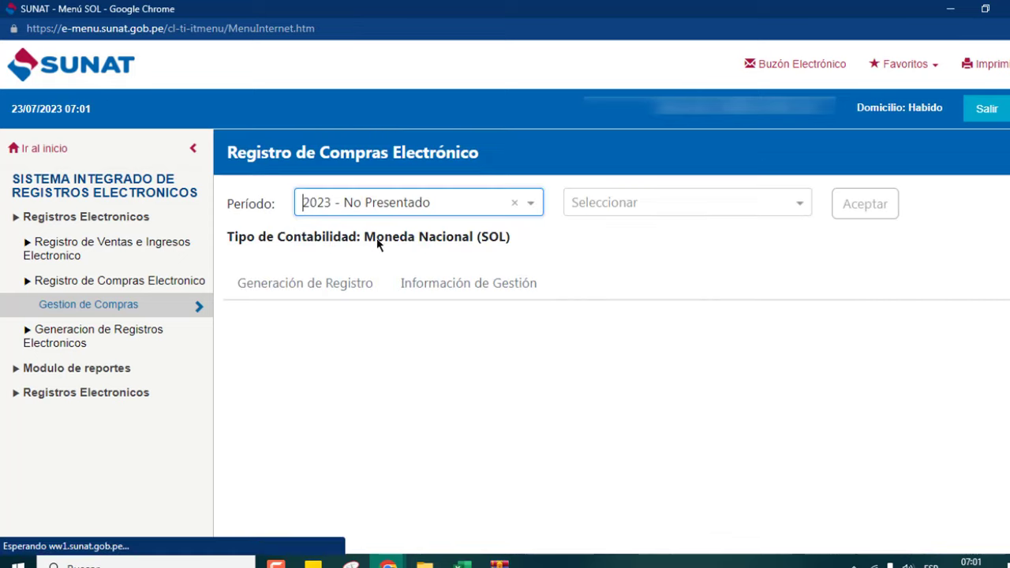
click(655, 200)
click(644, 239)
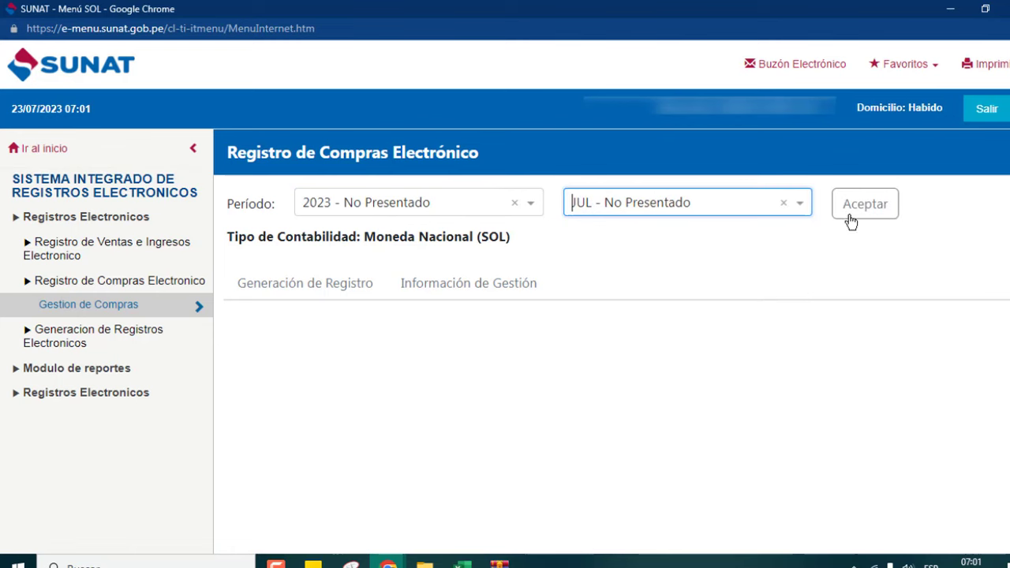
click(872, 207)
click(889, 296)
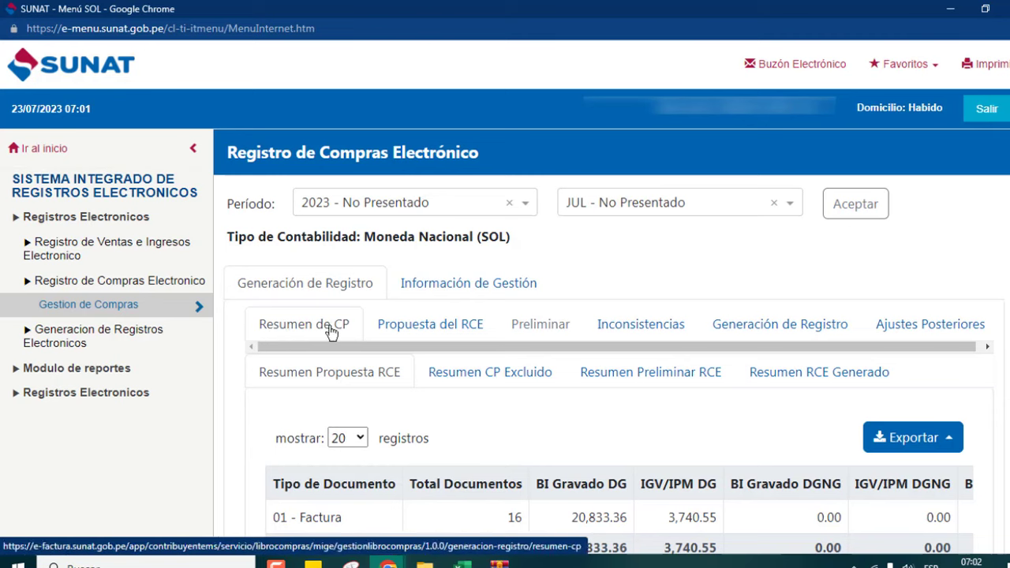
- Open the Propuesta del RCE tab and bring its action buttons into view
click(455, 331)
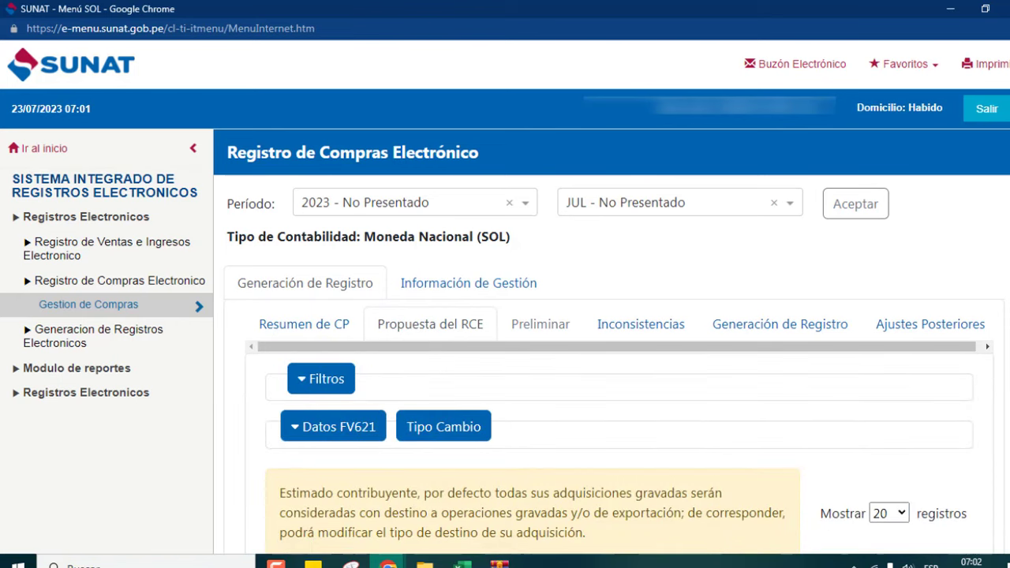
scroll(303, 368, down, 2)
scroll(303, 368, down, 2)
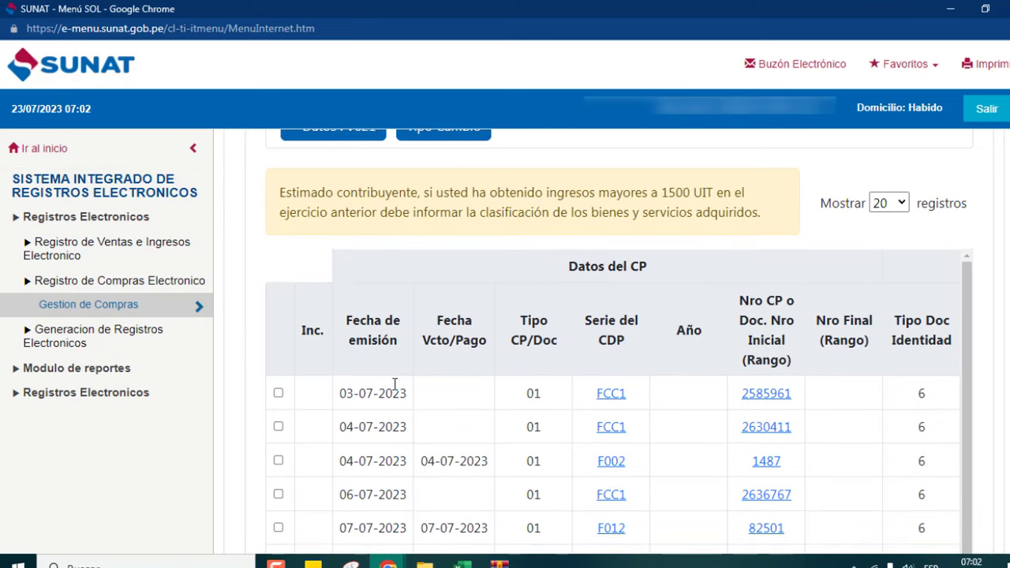
scroll(394, 384, down, 1)
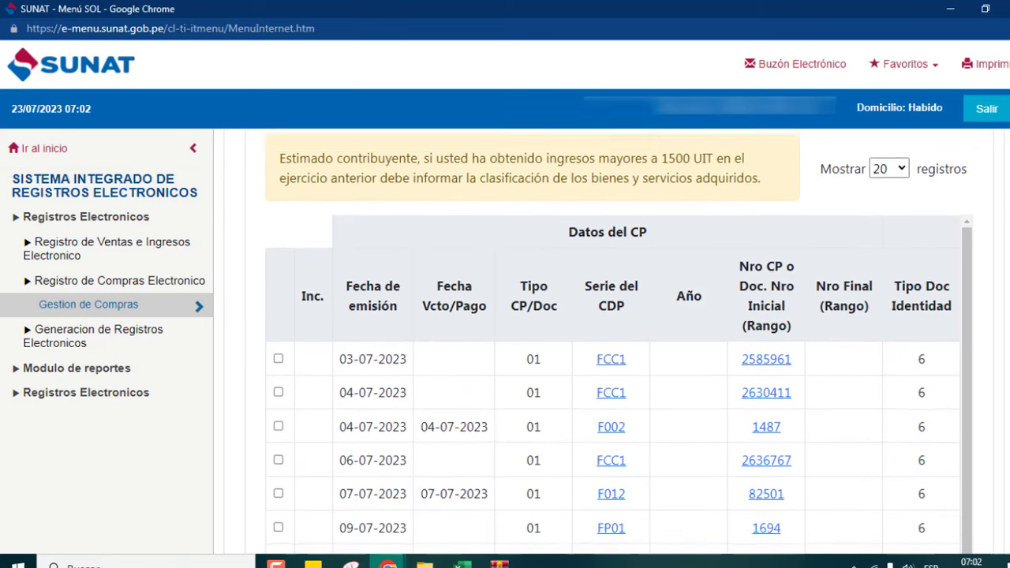
scroll(394, 384, down, 1)
scroll(395, 384, down, 2)
scroll(505, 331, down, 2)
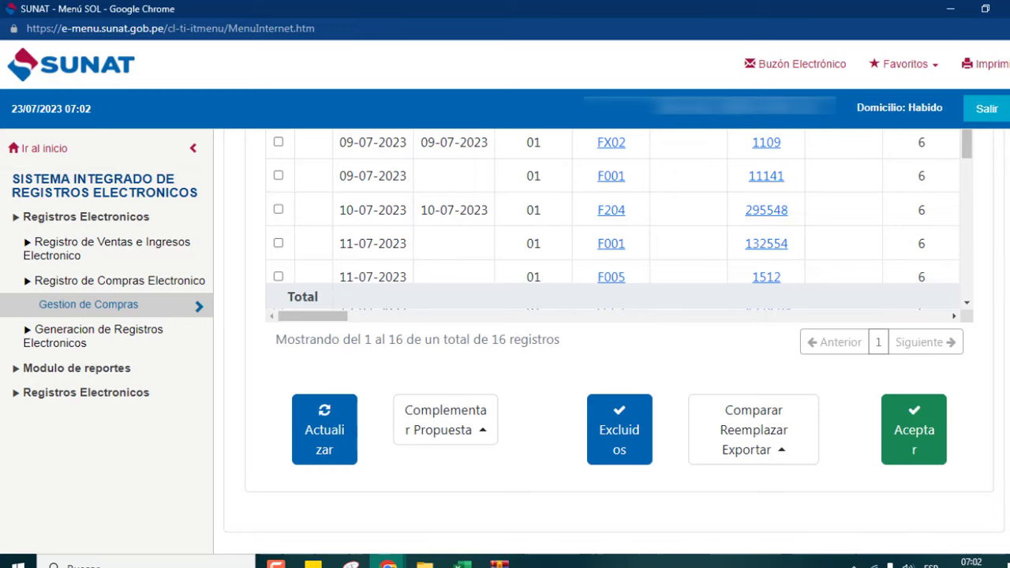
scroll(611, 315, up, 1)
scroll(612, 315, up, 1)
scroll(612, 315, down, 2)
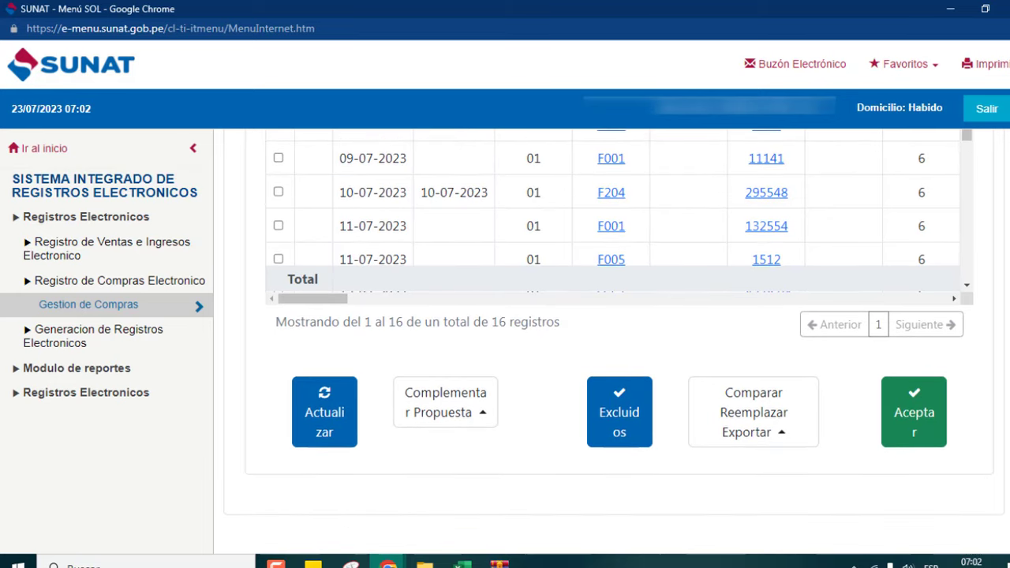
- Export the proposal as CSV via Comparar/Reemplazar/Exportar and acknowledge the ticket message
click(784, 438)
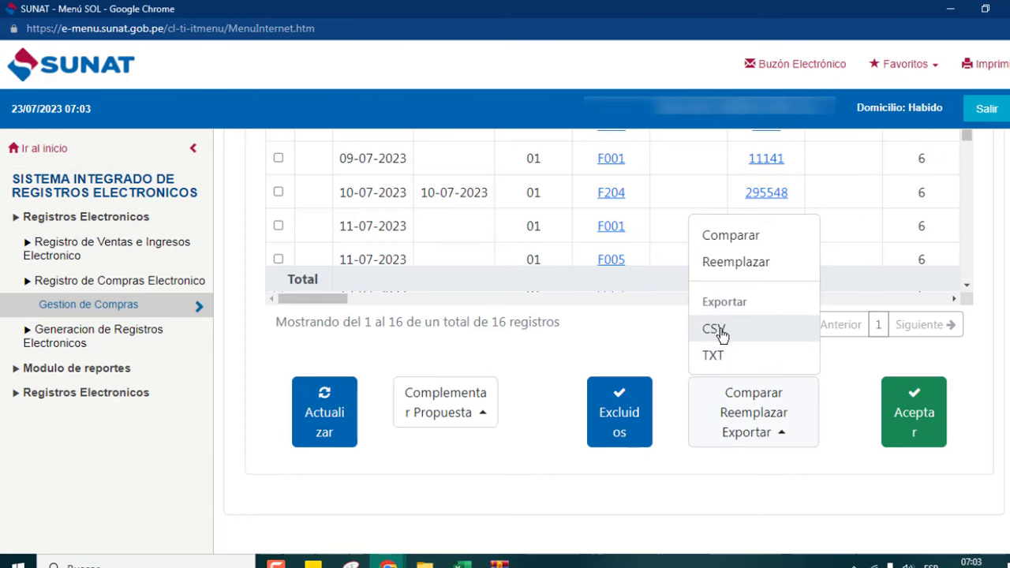
click(714, 329)
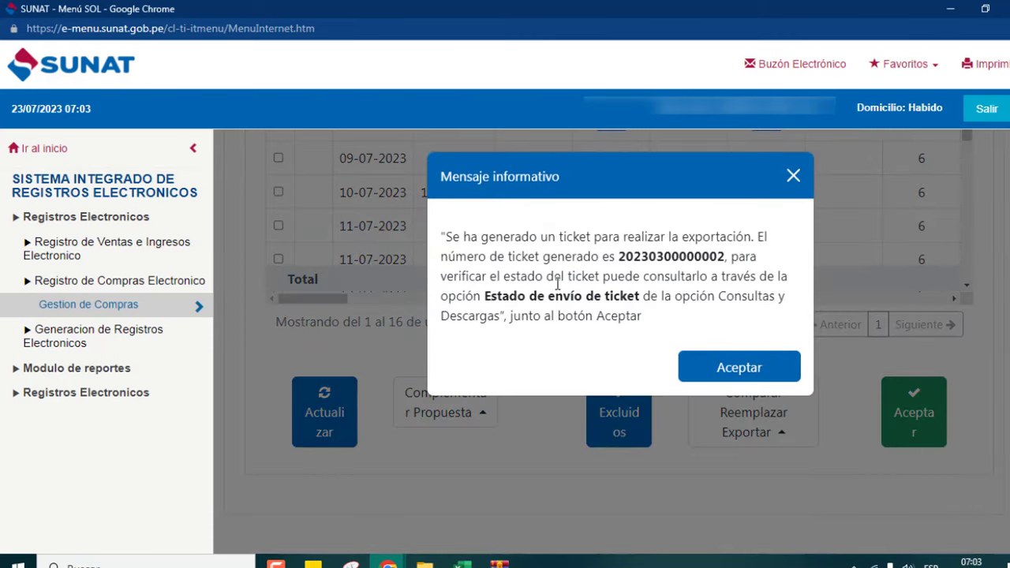
click(758, 372)
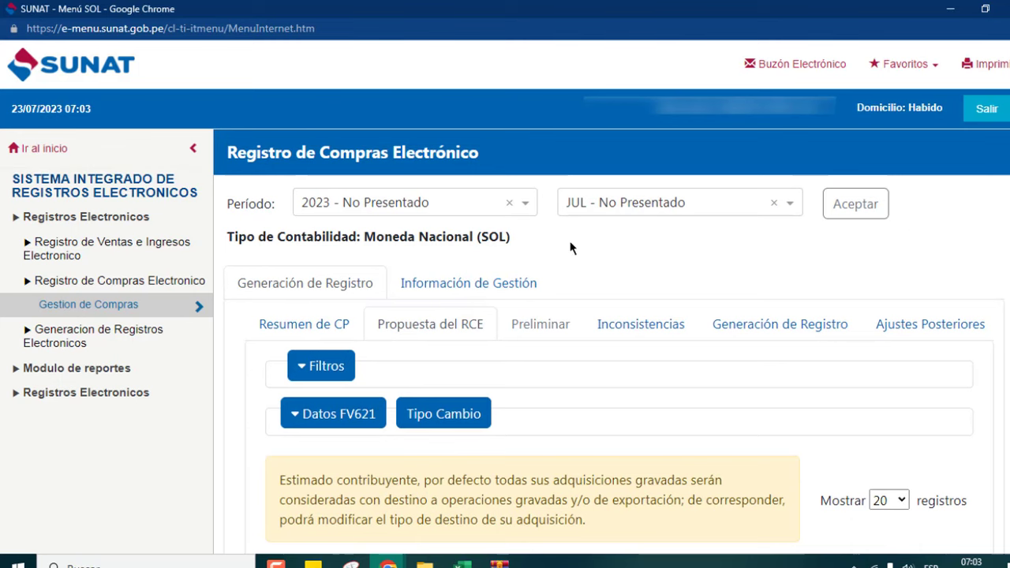
- From Estado de envío de Ticket, save the propuesta.zip export into the SIRE 2023 folder
click(487, 284)
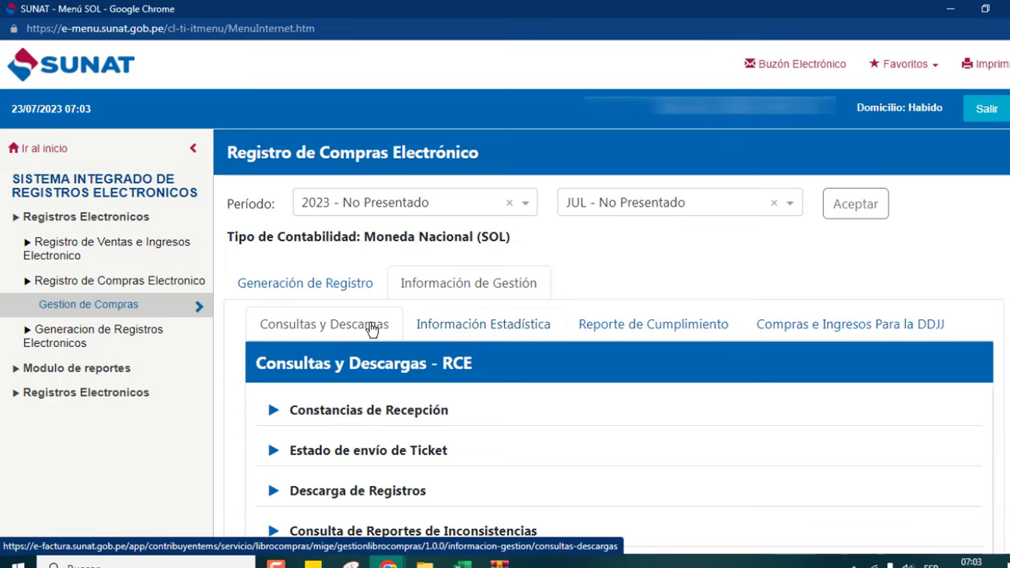
click(273, 455)
scroll(337, 367, down, 3)
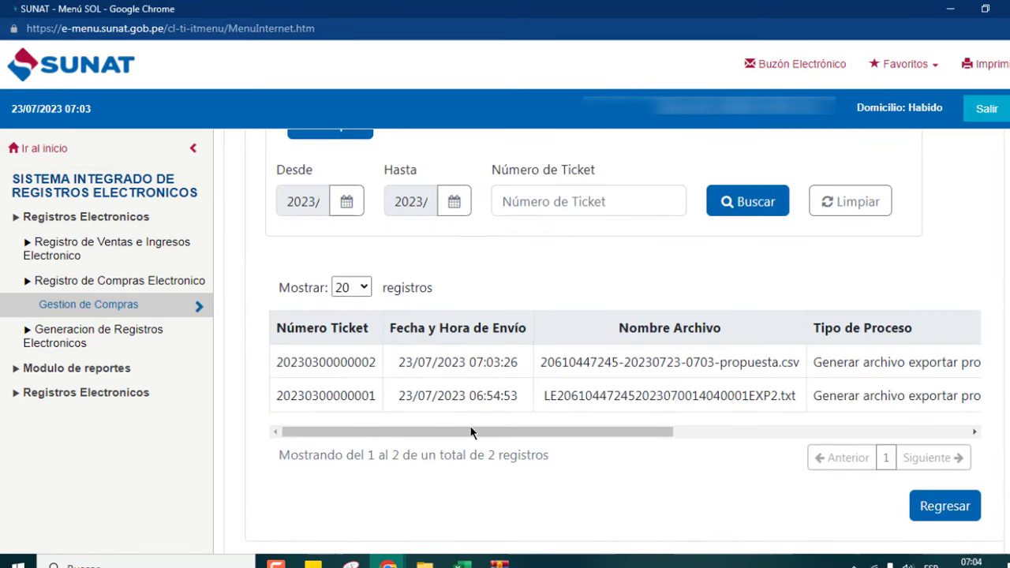
drag(306, 436, 457, 436)
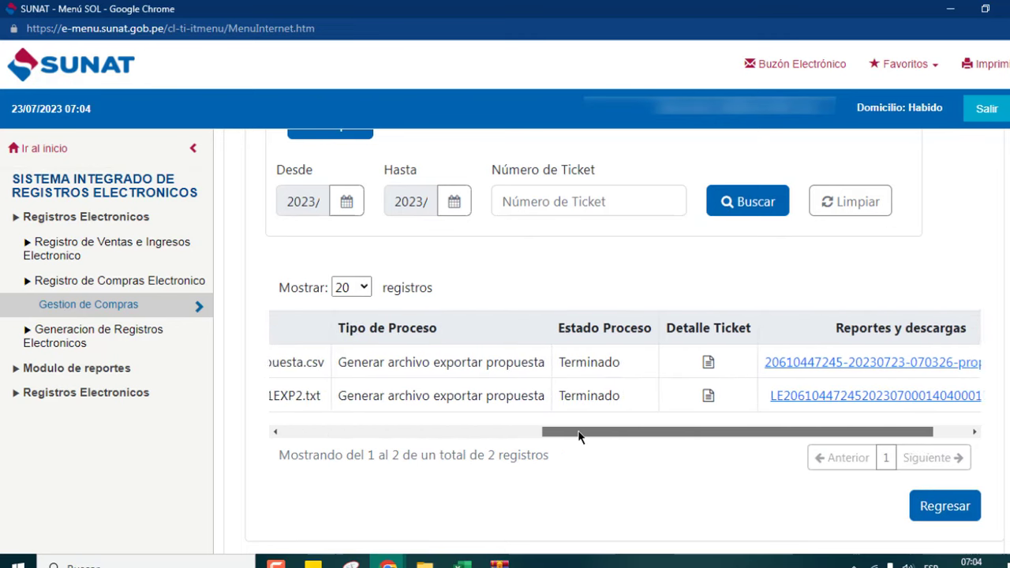
drag(457, 436, 626, 435)
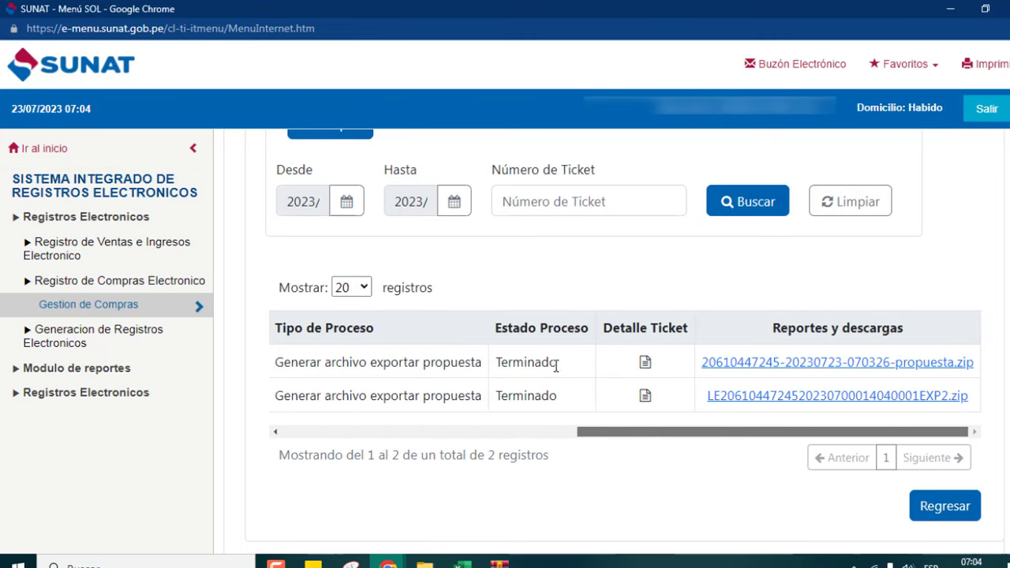
click(773, 368)
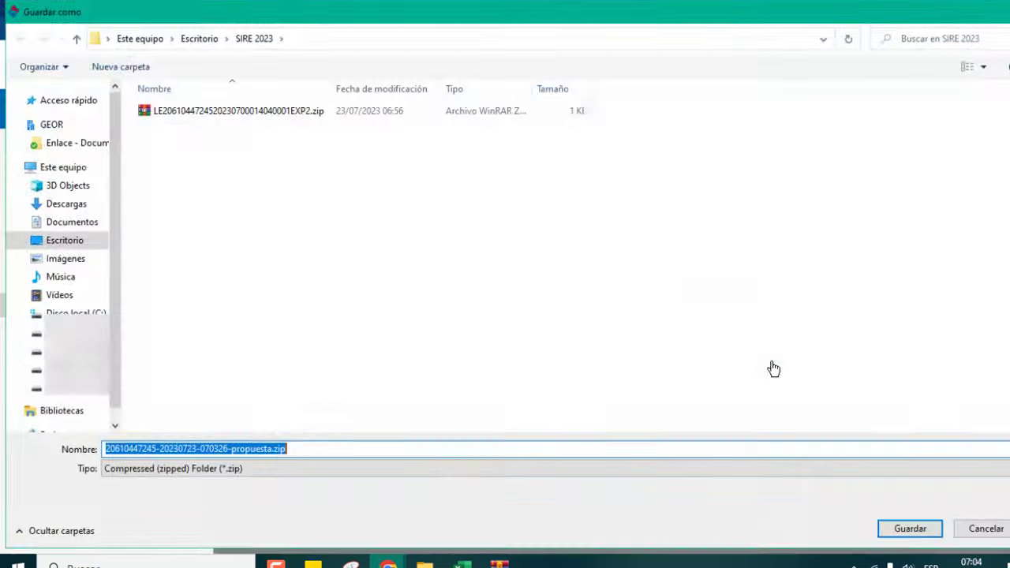
click(910, 527)
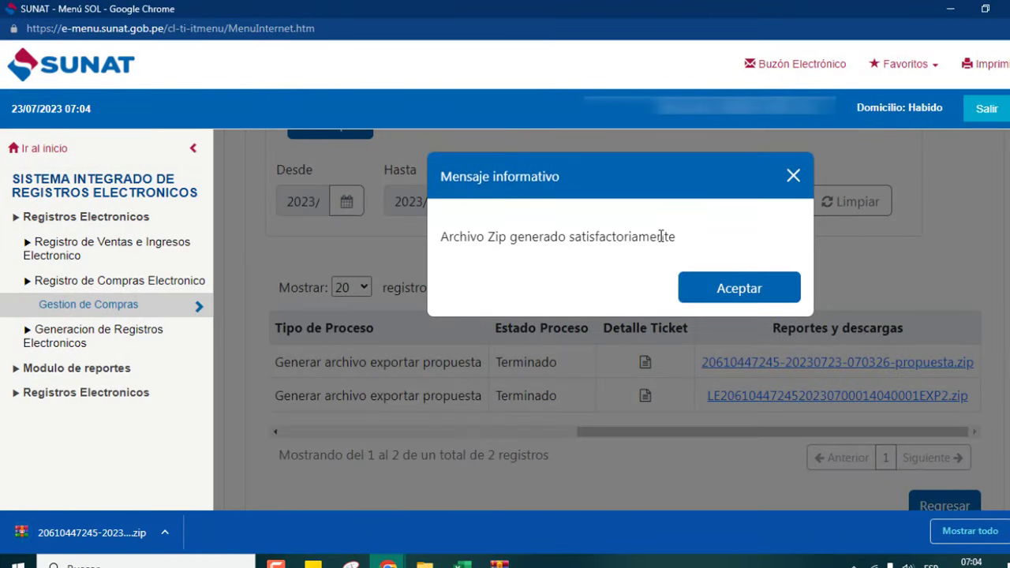
- Open propuesta.csv from the downloaded zip in Excel and maximize the Excel window
click(741, 288)
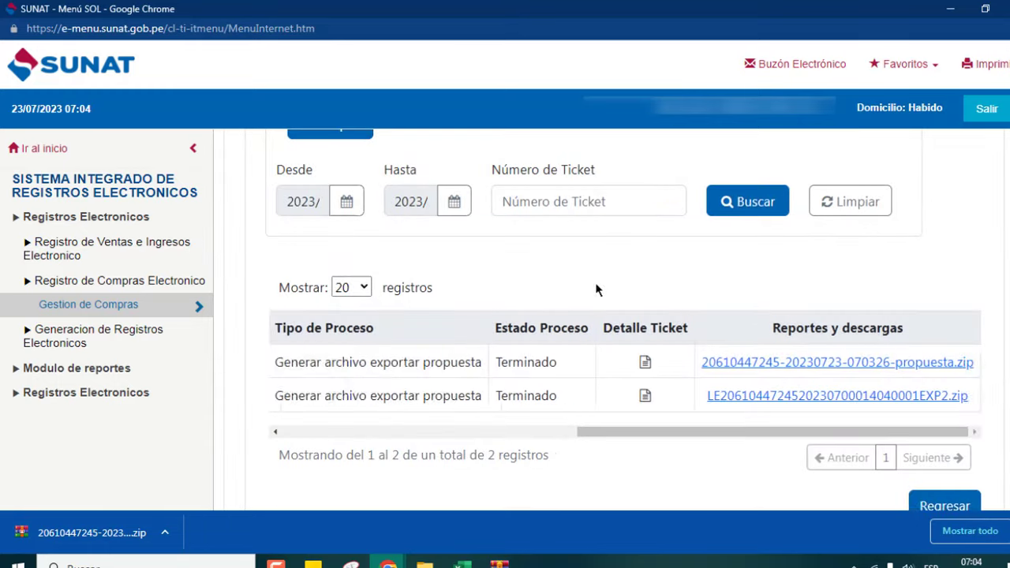
click(130, 521)
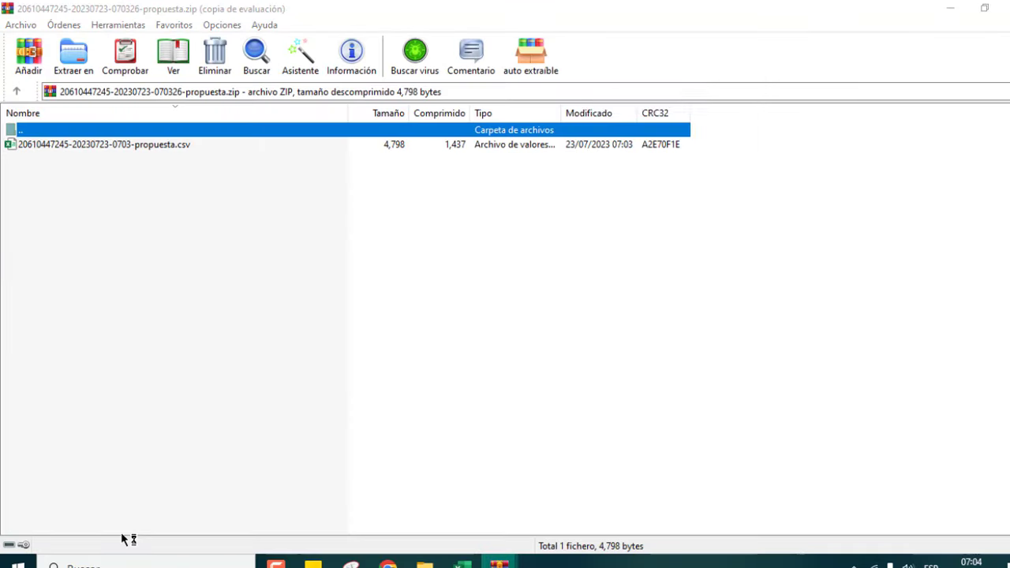
double_click(91, 148)
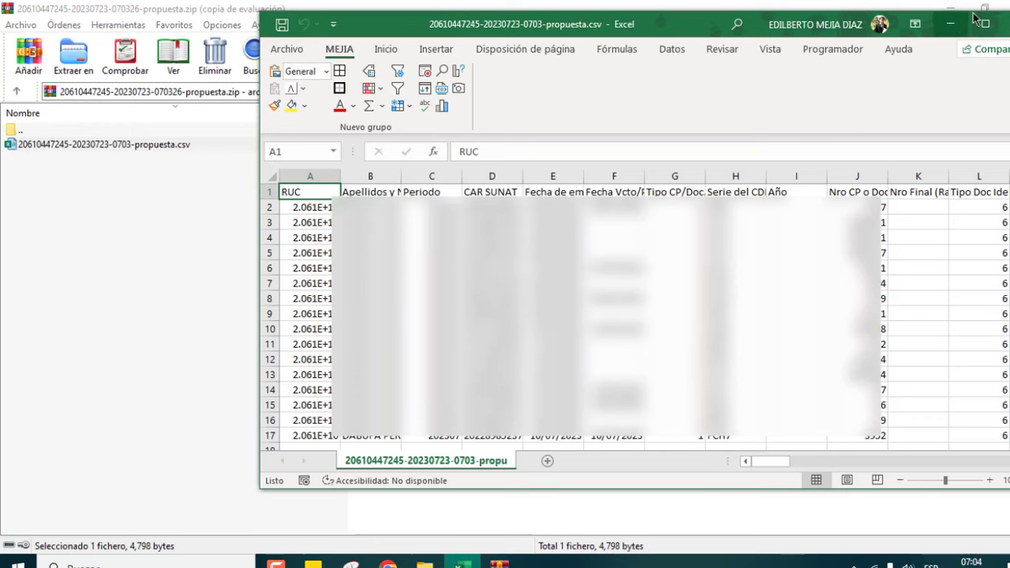
click(986, 24)
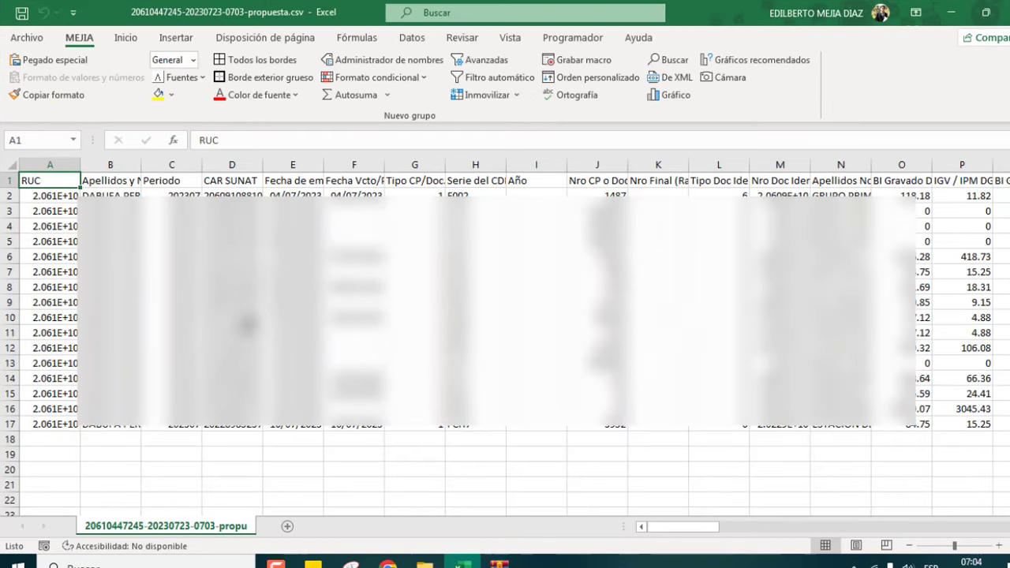